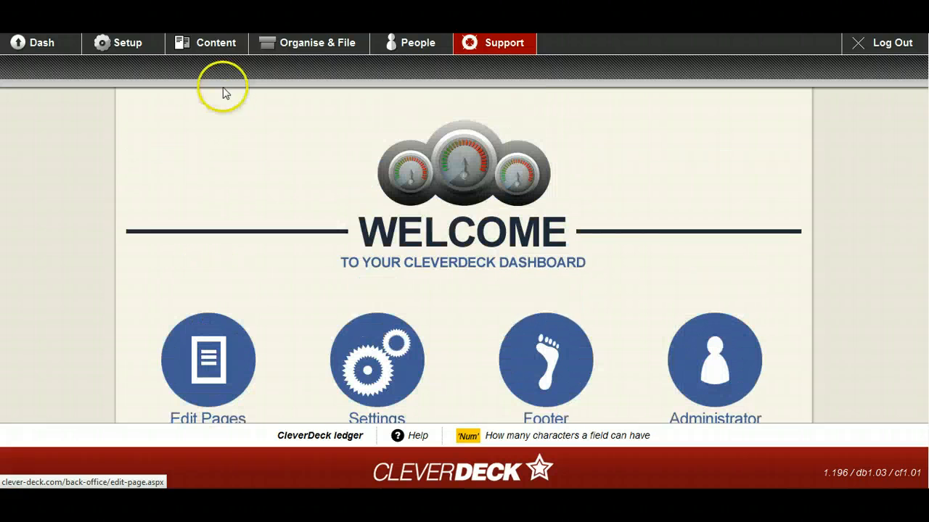
# Step: Open the Edit Page screen and look through the list of existing pages without selecting one
pyautogui.moveTo(184, 43)
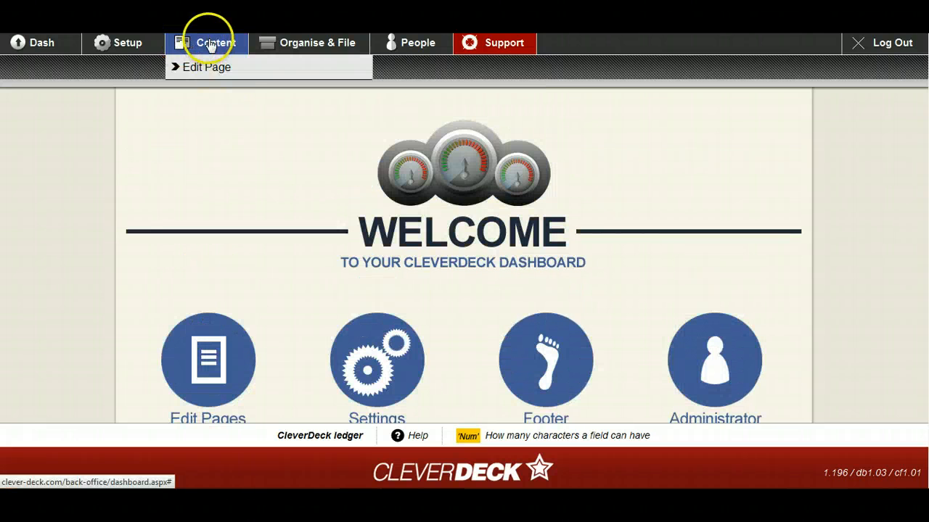
pyautogui.click(203, 69)
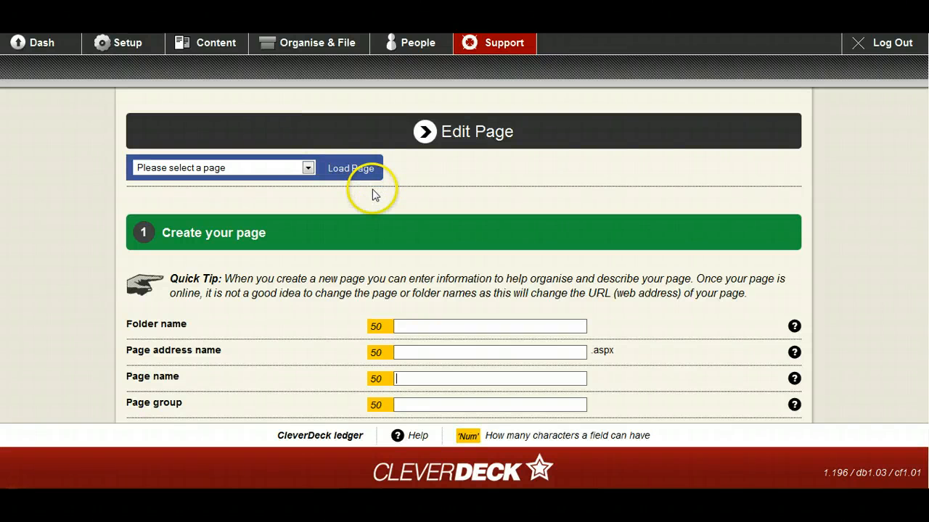
pyautogui.click(312, 166)
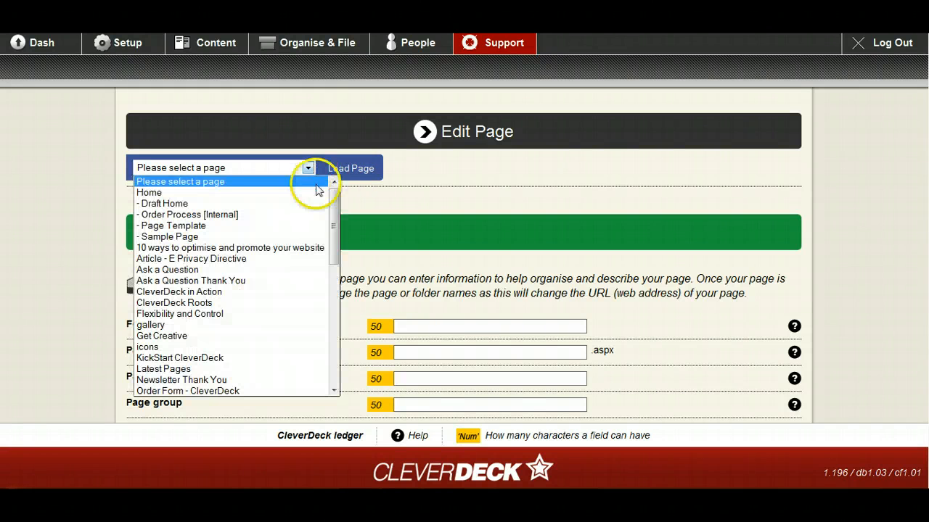
pyautogui.moveTo(335, 204)
pyautogui.mouseDown()
pyautogui.moveTo(340, 328)
pyautogui.moveTo(337, 188)
pyautogui.moveTo(333, 256)
pyautogui.moveTo(326, 214)
pyautogui.mouseUp()
pyautogui.click(386, 218)
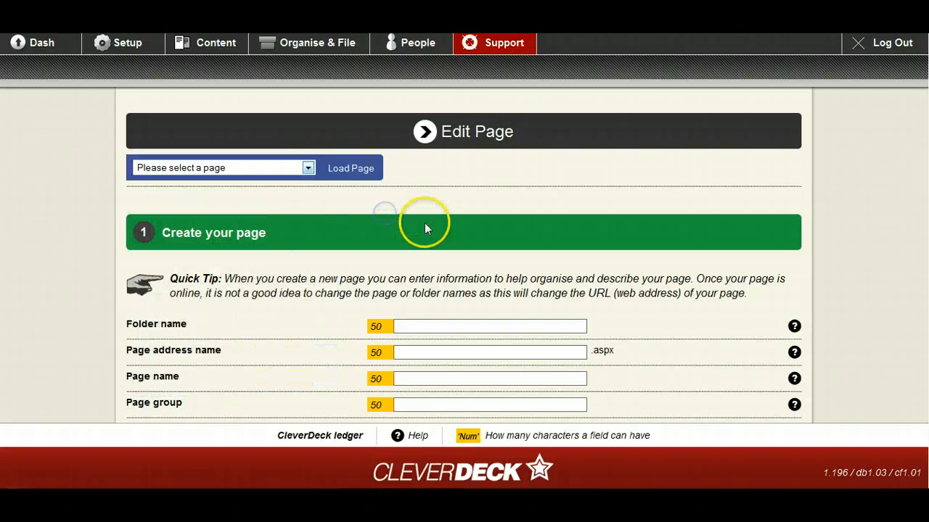
# Step: Read the help note for the Folder name field, close it and look over the page creation fields
pyautogui.scroll(-5, 424, 225)
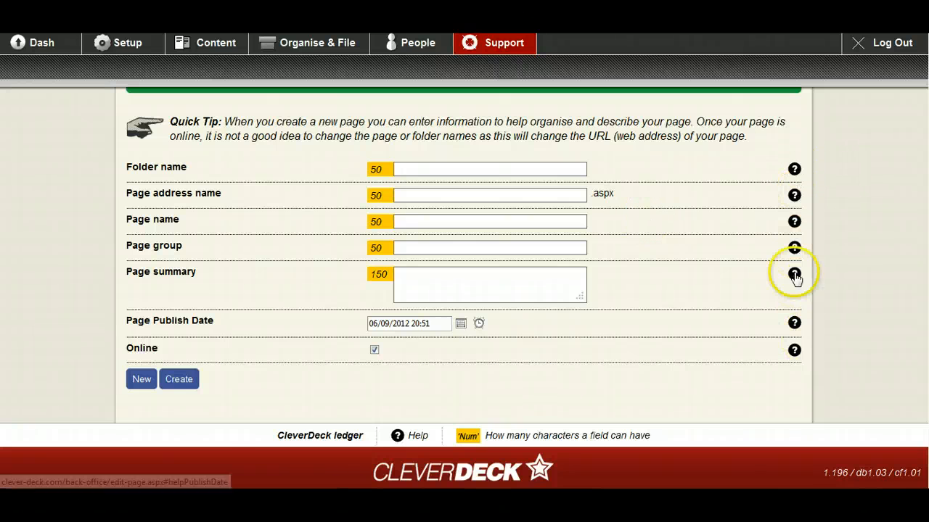
pyautogui.click(795, 169)
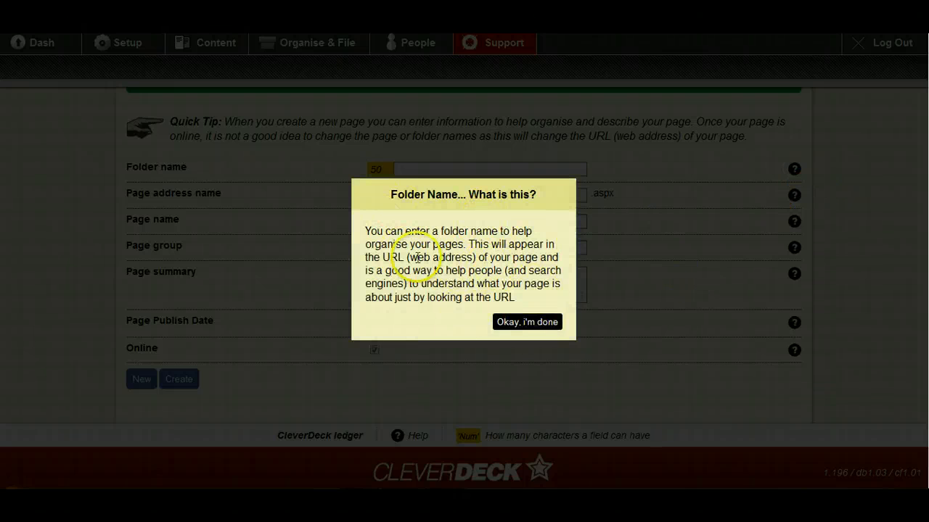
pyautogui.click(527, 322)
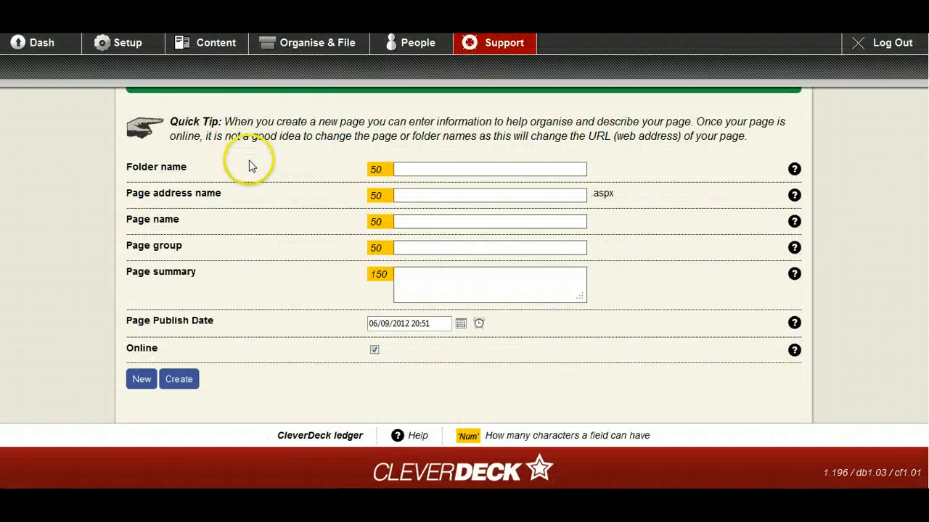
pyautogui.scroll(1, 248, 166)
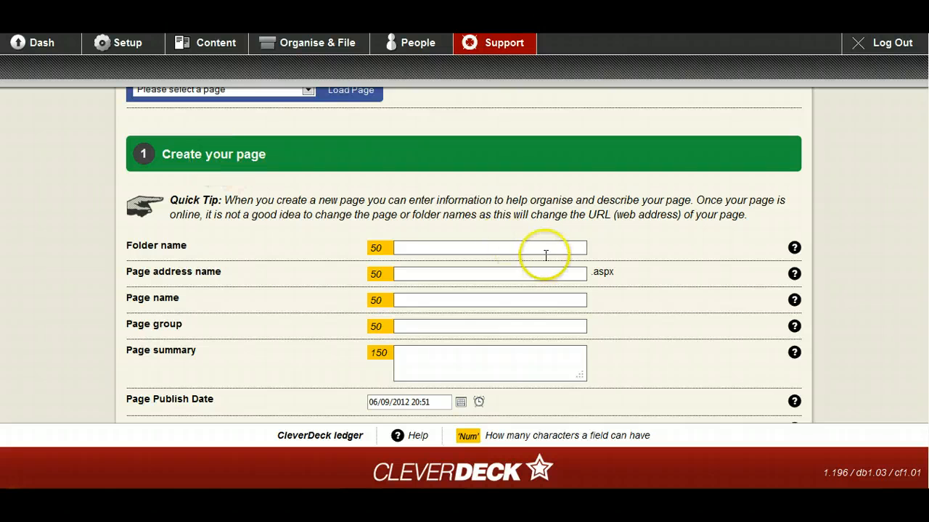
pyautogui.scroll(-1, 543, 255)
pyautogui.scroll(-1, 543, 261)
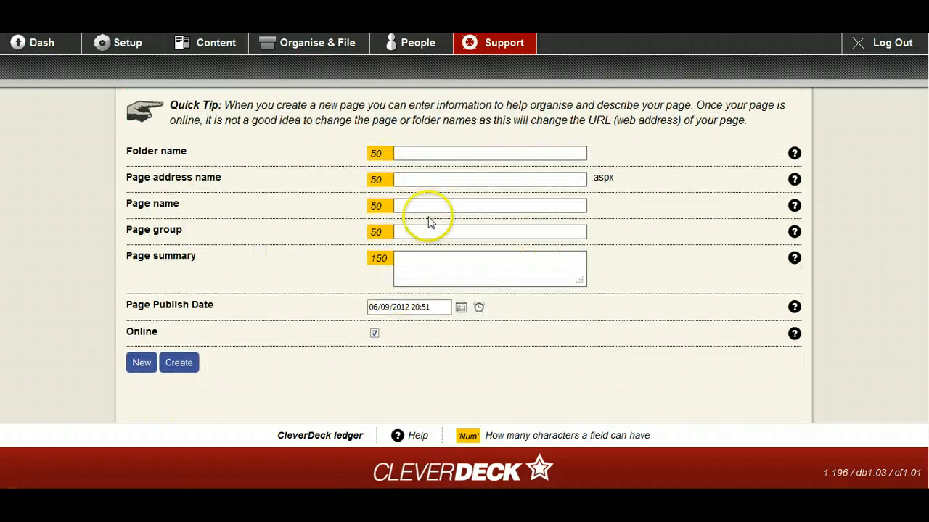
# Step: Review the page address name and page name fields, and check the existing page list again
pyautogui.click(417, 178)
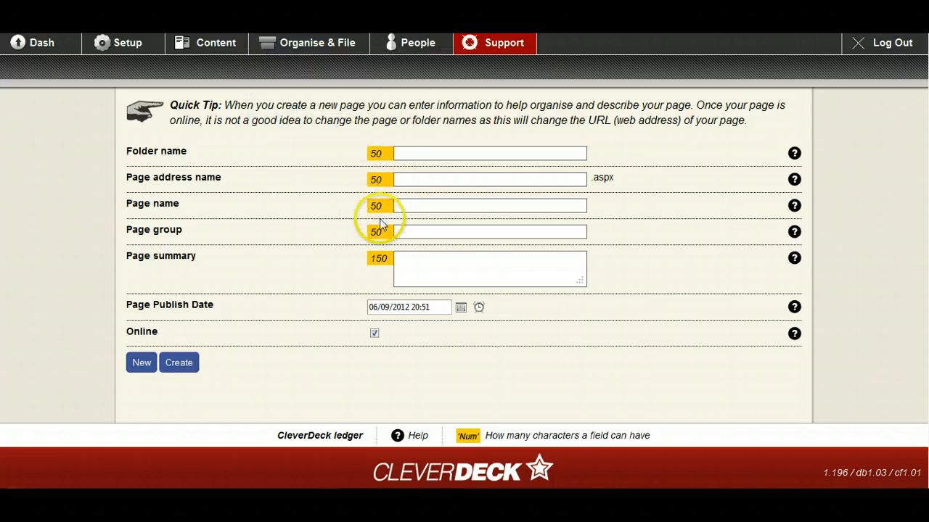
pyautogui.click(401, 206)
pyautogui.scroll(3, 404, 228)
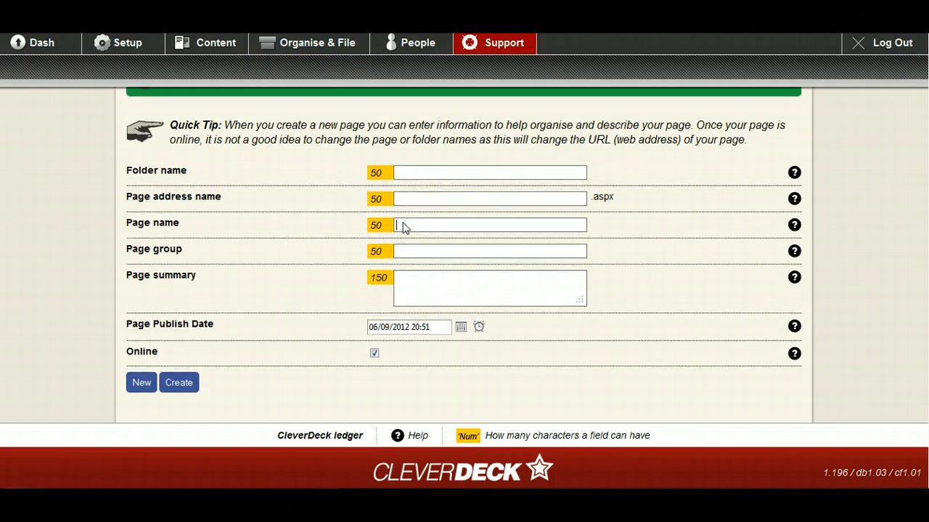
pyautogui.click(307, 168)
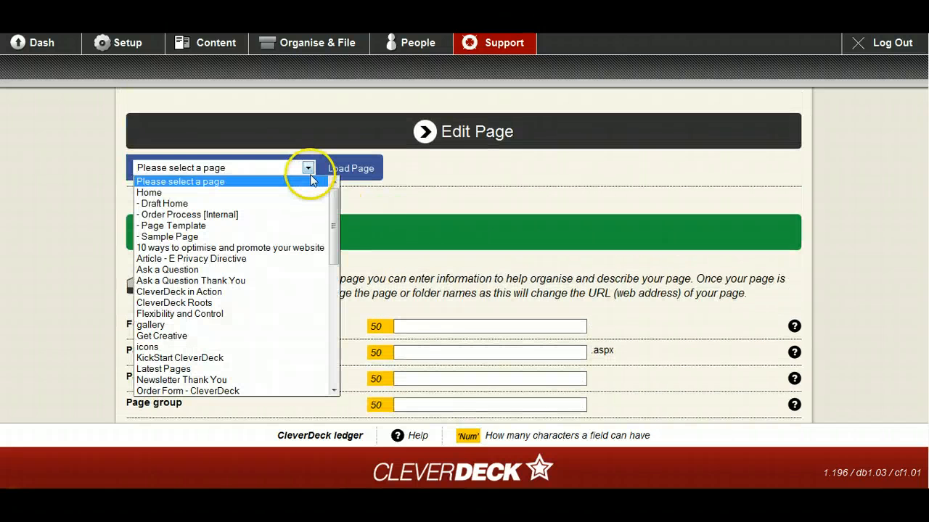
pyautogui.moveTo(338, 203); pyautogui.dragTo(332, 217)
pyautogui.click(402, 224)
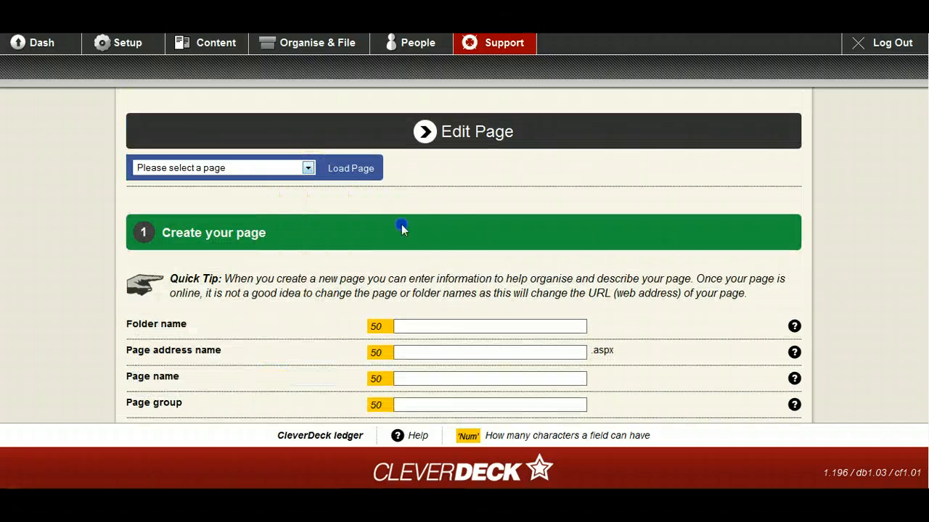
# Step: Create a page with the address name my-new-page and the page name My New Page
pyautogui.scroll(-3, 444, 228)
pyautogui.click(441, 196)
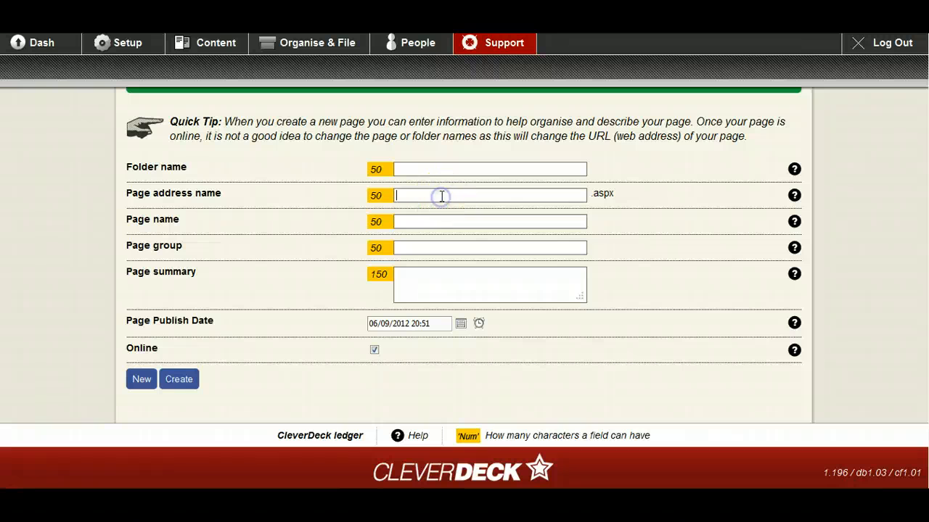
pyautogui.write('my')
pyautogui.click(440, 208)
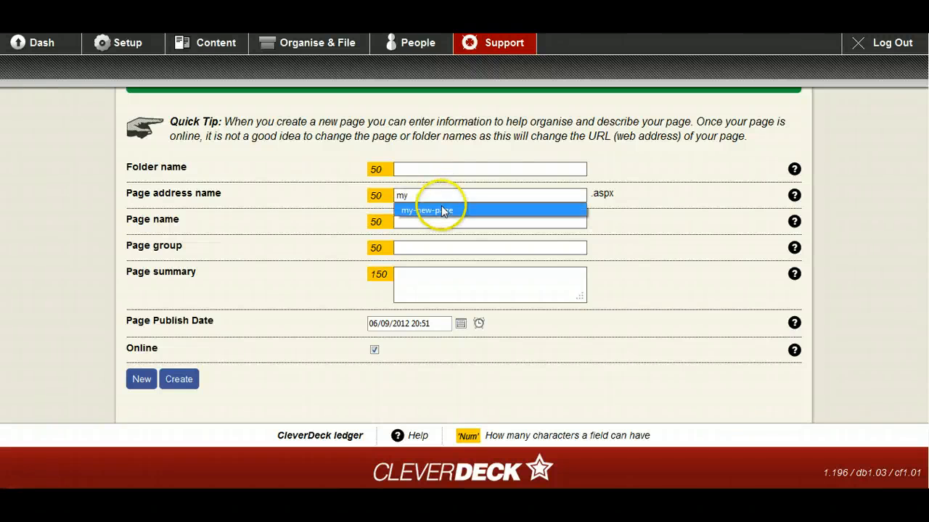
pyautogui.click(440, 220)
pyautogui.write('my')
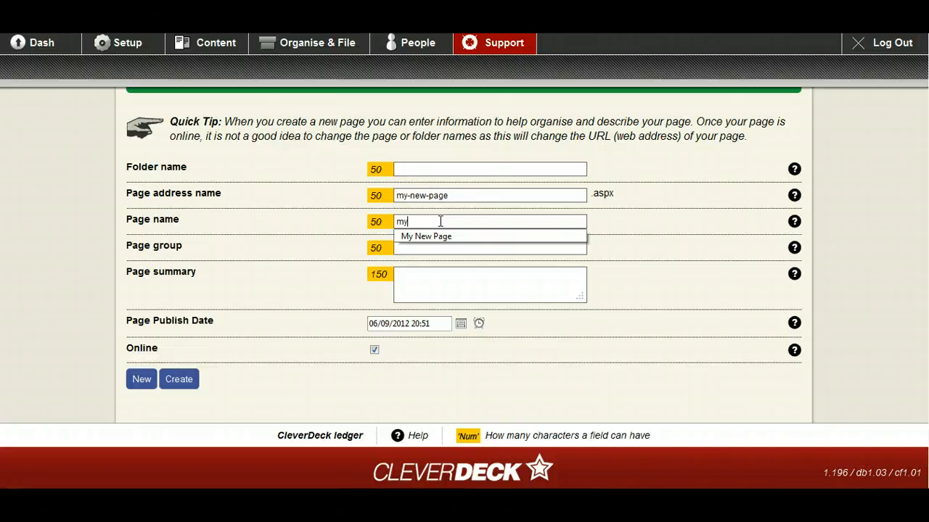
pyautogui.click(474, 237)
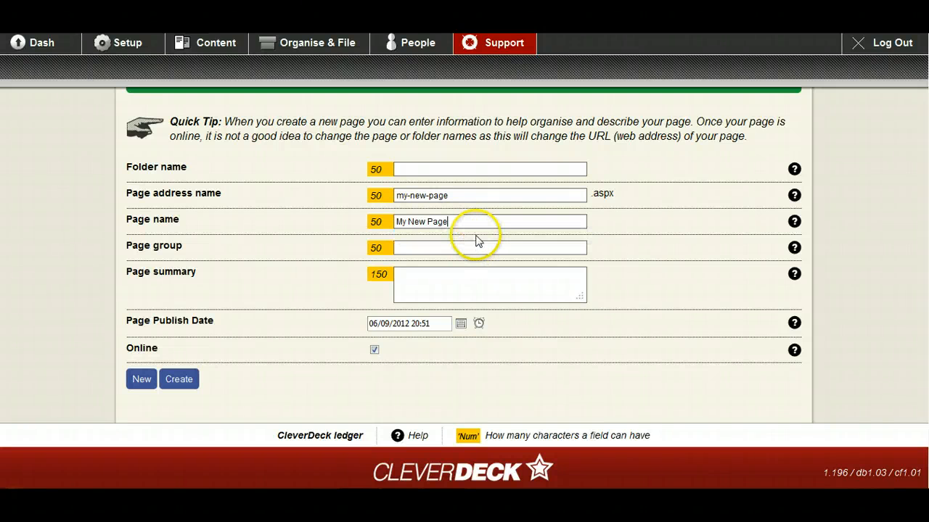
pyautogui.click(181, 380)
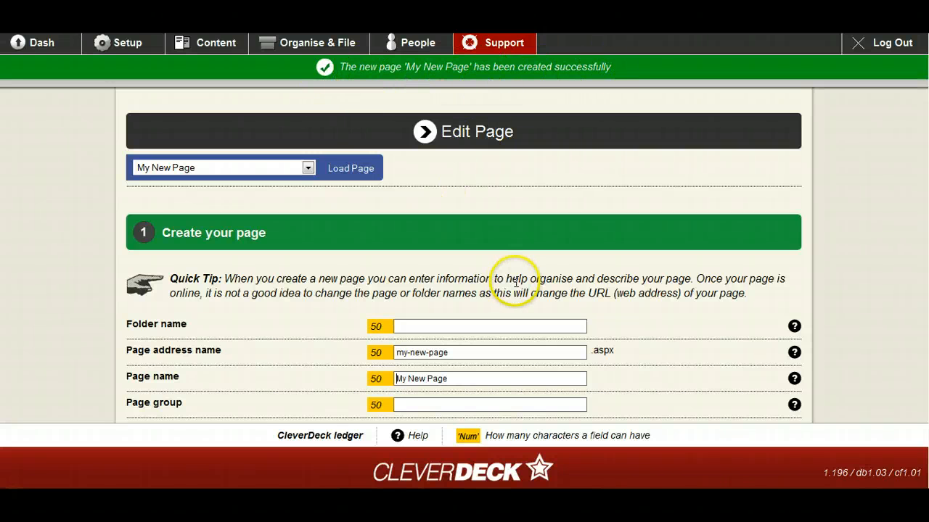
# Step: Launch the website to preview My New Page and return to the page's settings
pyautogui.scroll(-2, 517, 283)
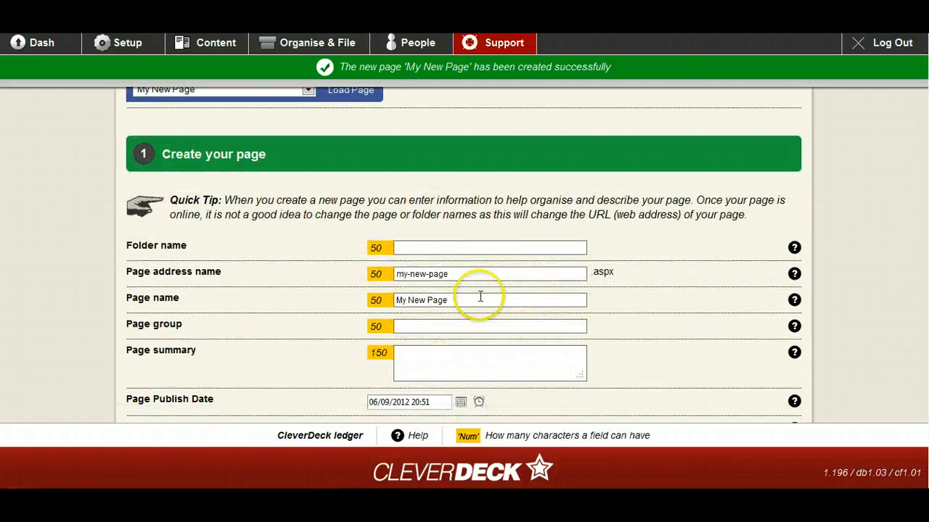
pyautogui.scroll(-6, 626, 307)
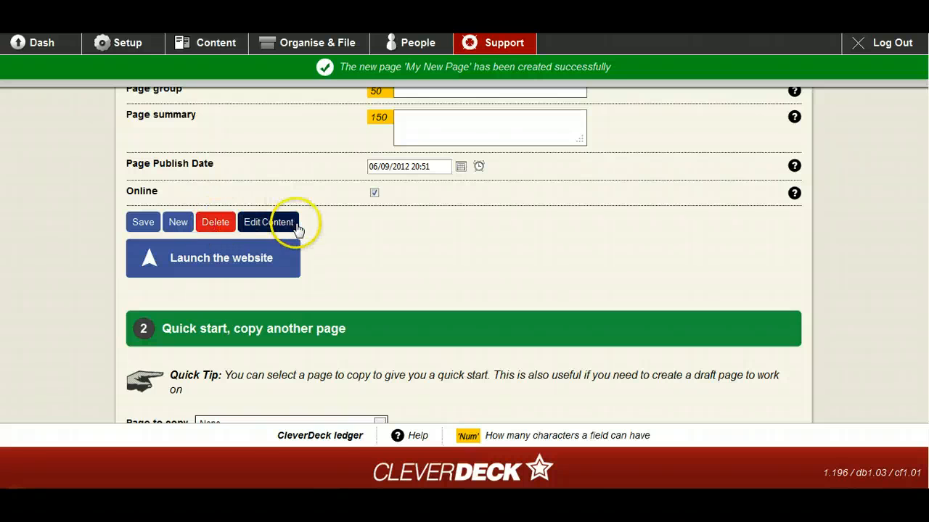
pyautogui.click(243, 261)
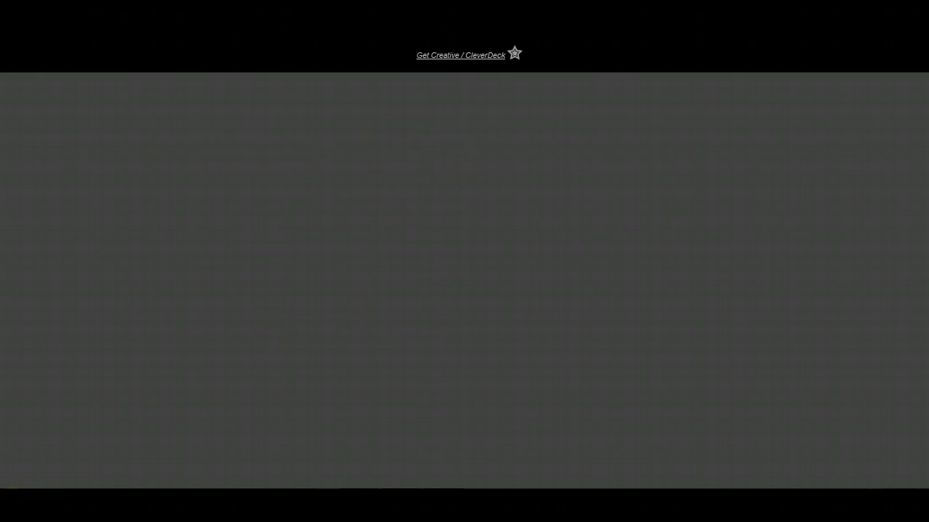
pyautogui.hotkey('ctrl', 'shift', 'Tab')
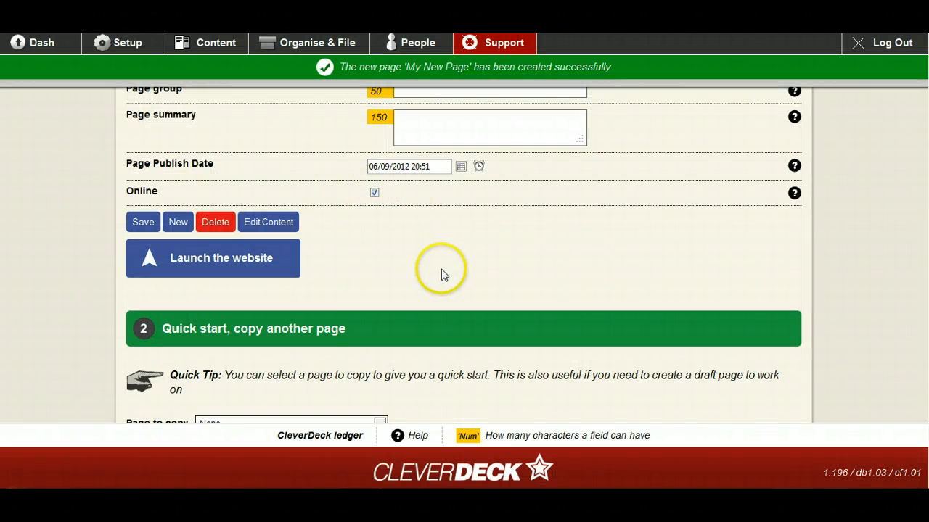
# Step: Examine the new page's copy-another-page section and its SEO title, description and keywords fields
pyautogui.scroll(-2, 441, 272)
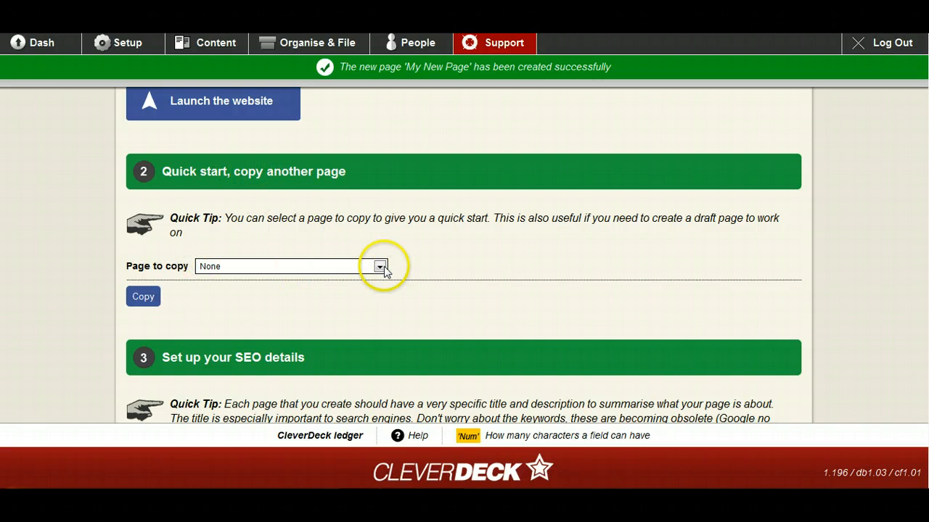
pyautogui.scroll(-4, 388, 275)
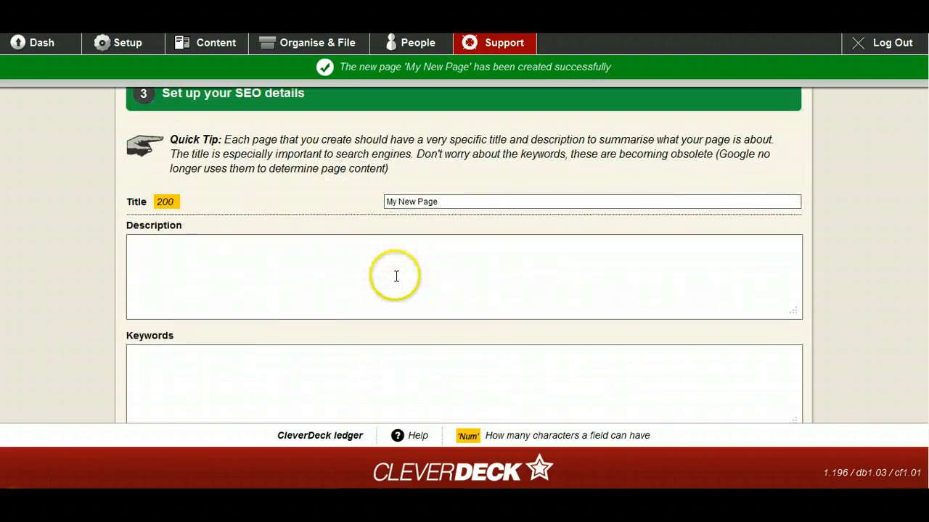
pyautogui.scroll(-1, 397, 276)
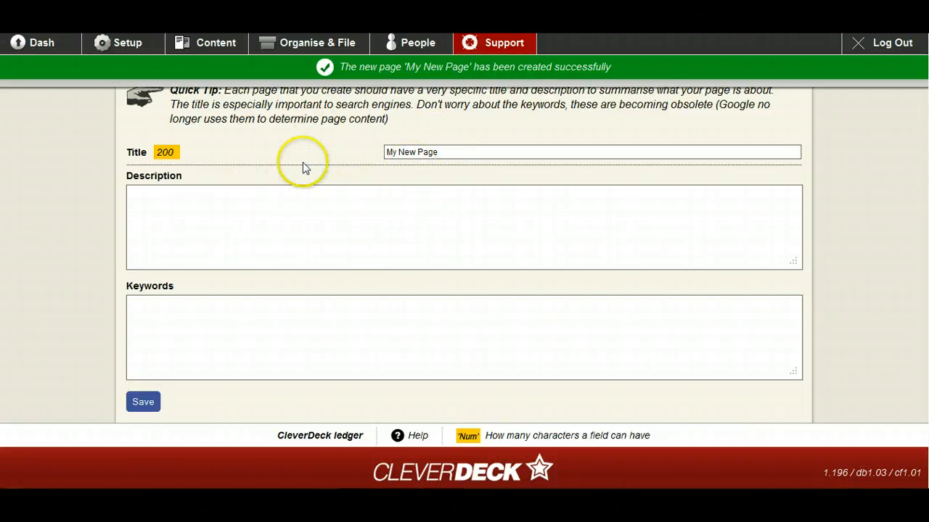
pyautogui.scroll(1, 290, 163)
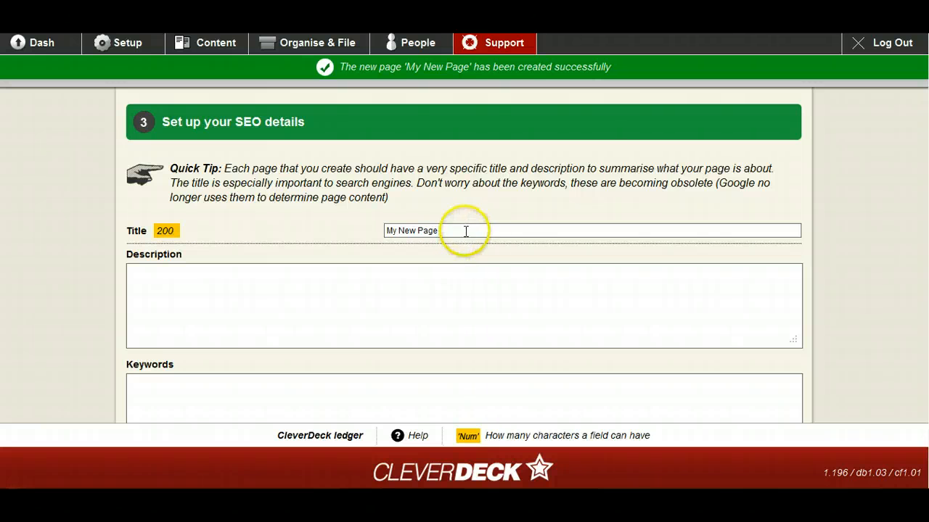
pyautogui.click(305, 307)
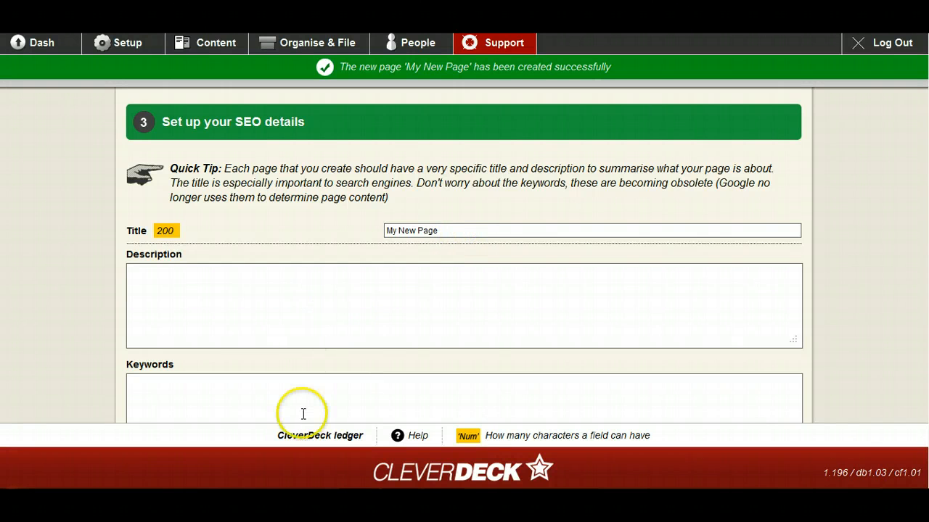
pyautogui.click(303, 414)
pyautogui.scroll(8, 405, 414)
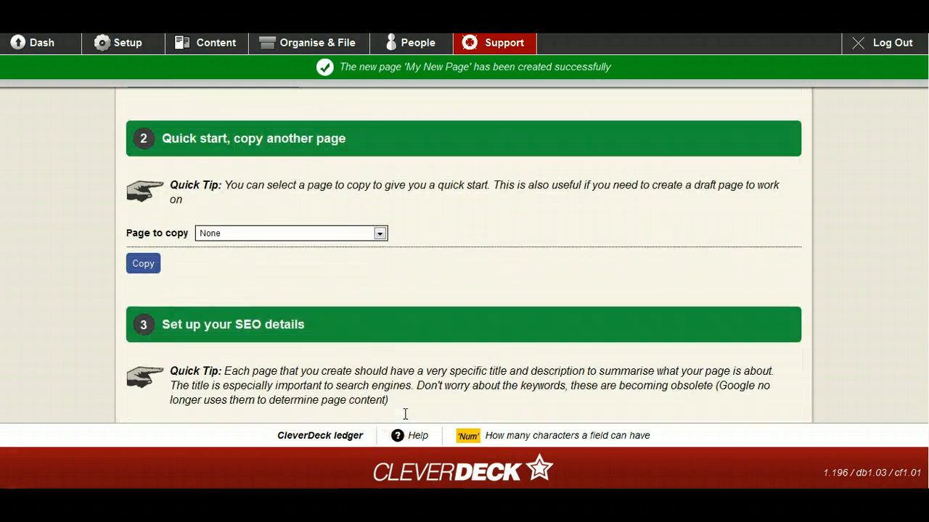
pyautogui.scroll(1, 405, 421)
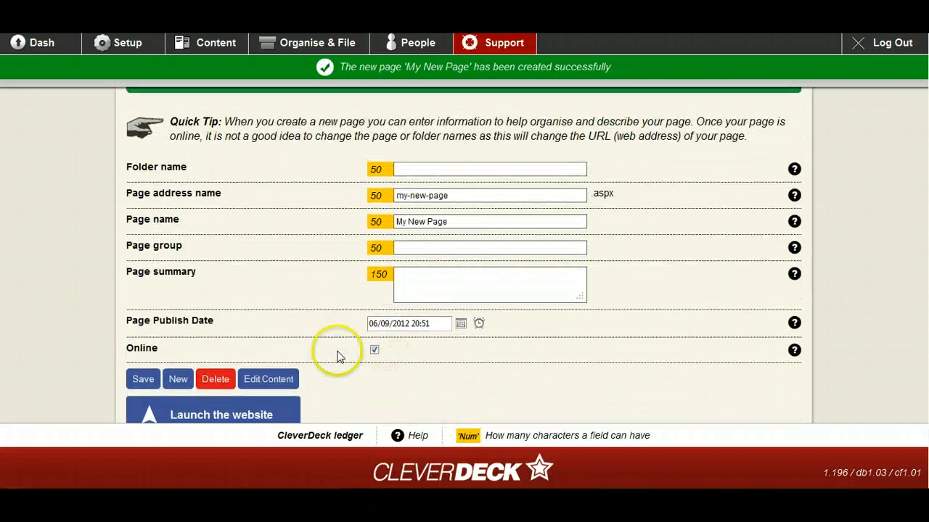
# Step: Open My New Page for content editing and check the content types offered for the header zone
pyautogui.click(283, 382)
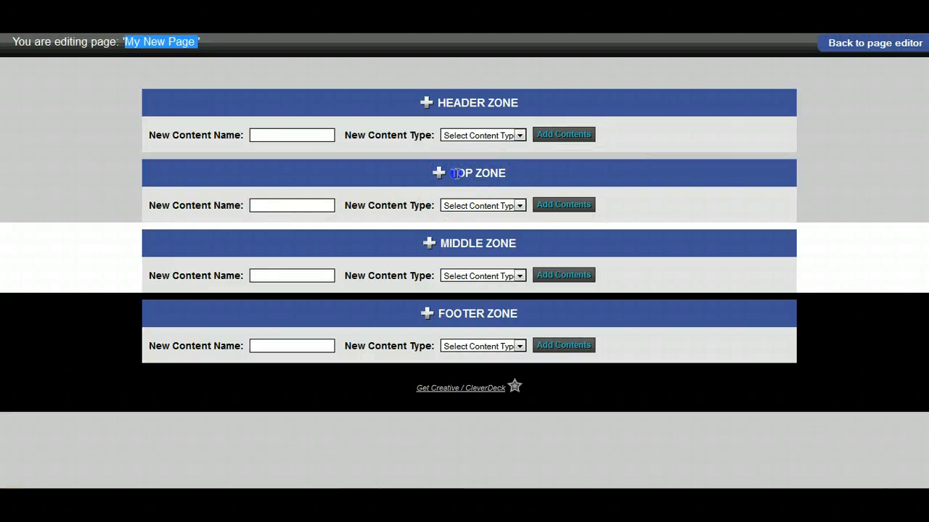
pyautogui.moveTo(451, 173); pyautogui.dragTo(512, 177)
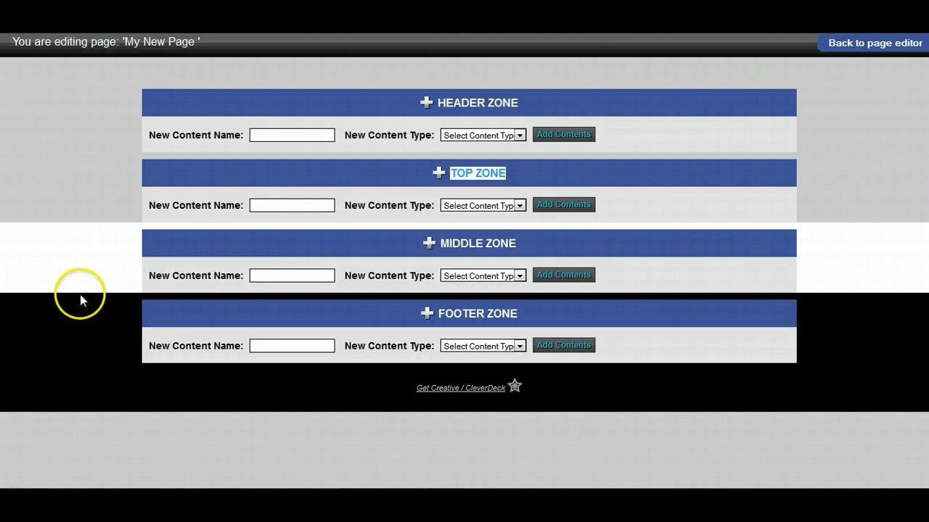
pyautogui.click(520, 135)
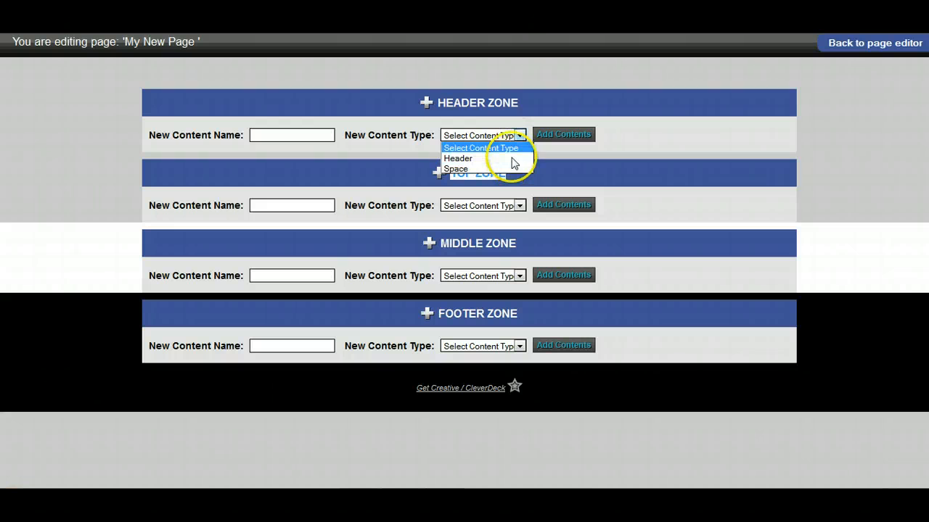
pyautogui.click(402, 147)
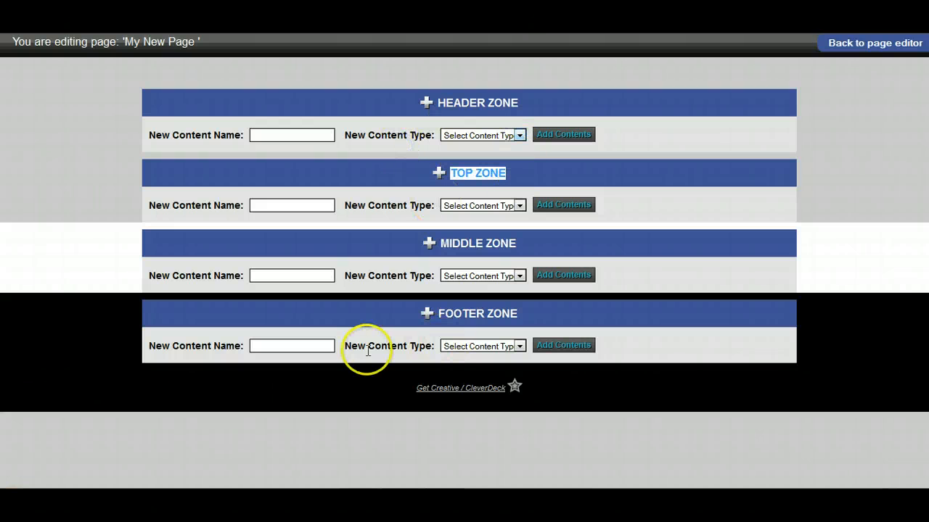
# Step: Add a content block named Header with the content type Header to the header zone
pyautogui.click(262, 135)
pyautogui.write('H')
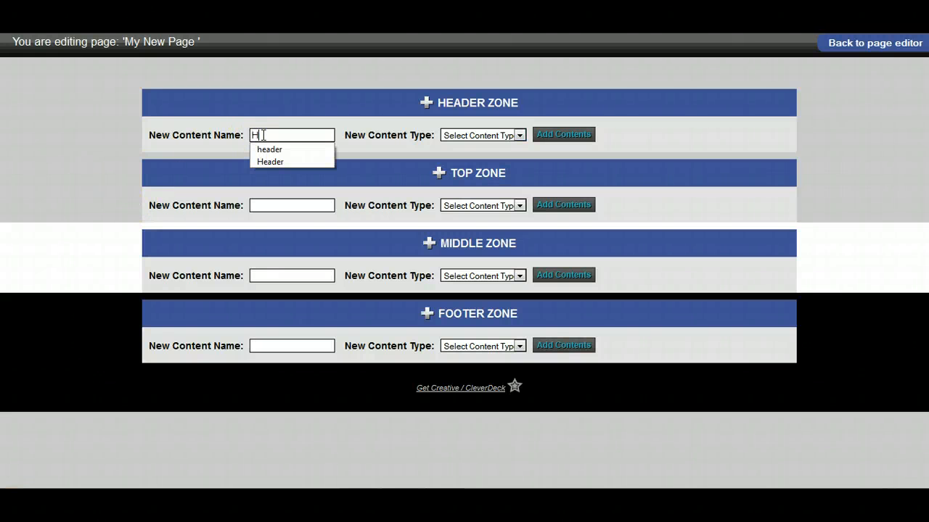
pyautogui.write('e')
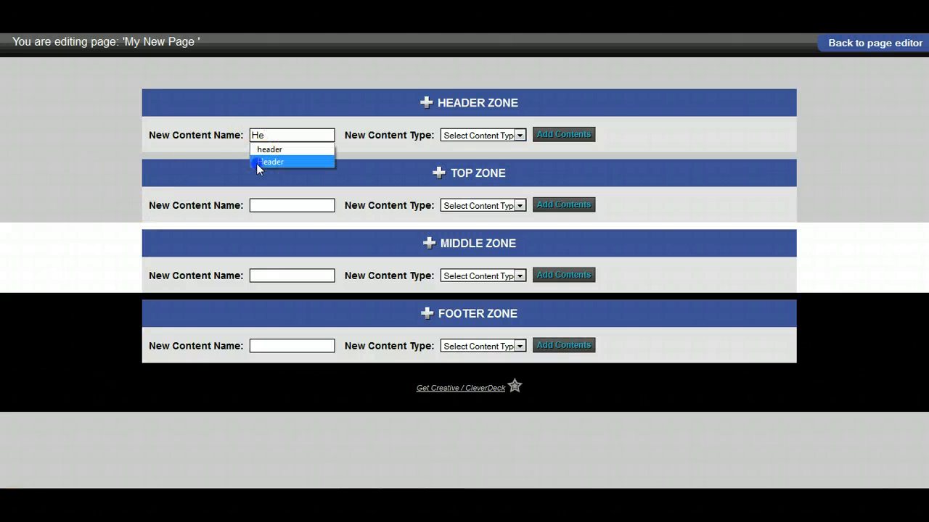
pyautogui.click(258, 162)
pyautogui.click(513, 136)
pyautogui.click(508, 156)
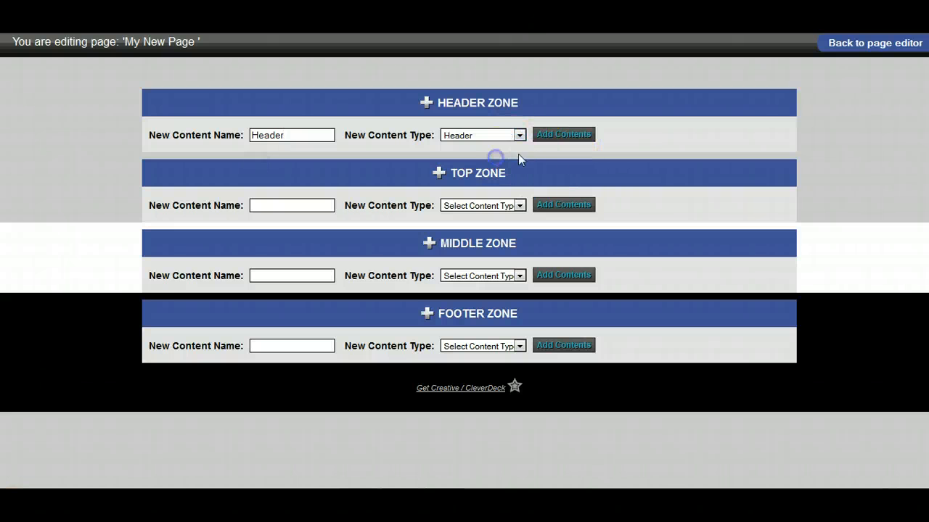
pyautogui.click(563, 135)
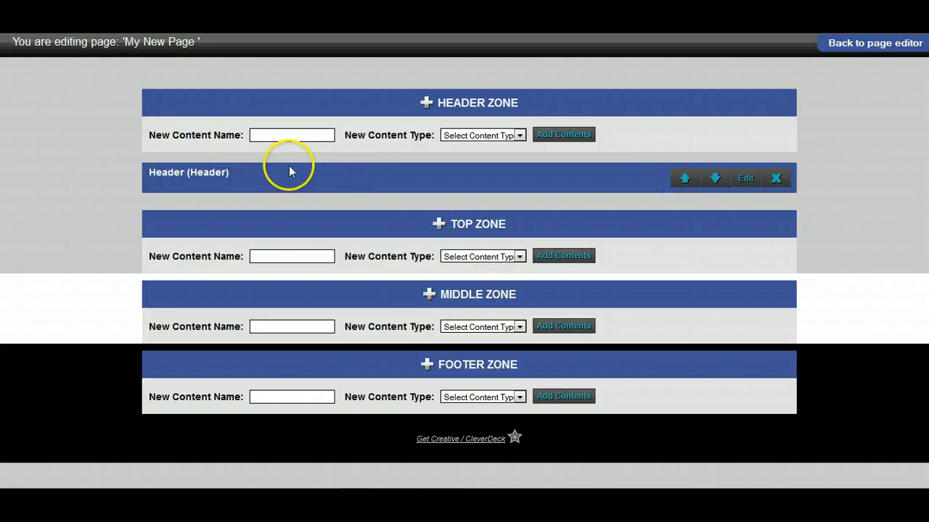
# Step: Set the header block to show the menu bar and the logo, save it and return to the zone editor
pyautogui.click(745, 179)
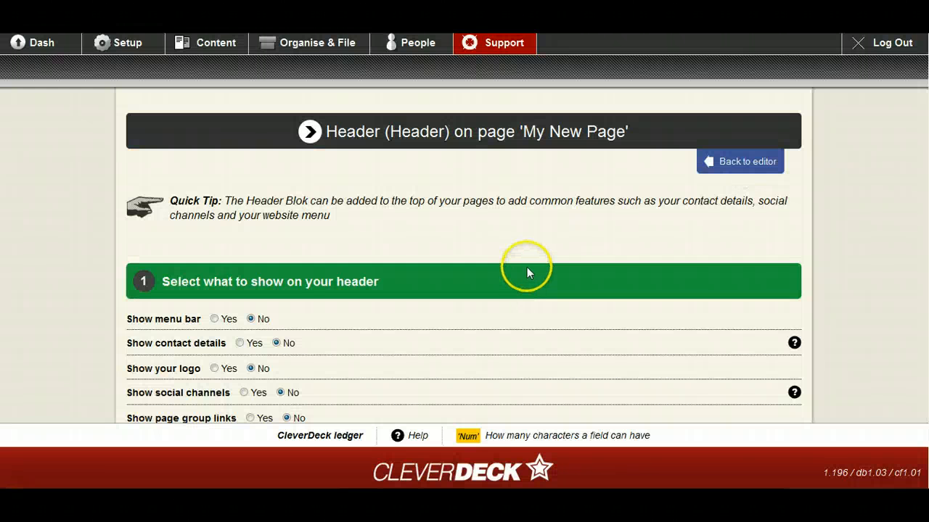
pyautogui.scroll(-3, 527, 269)
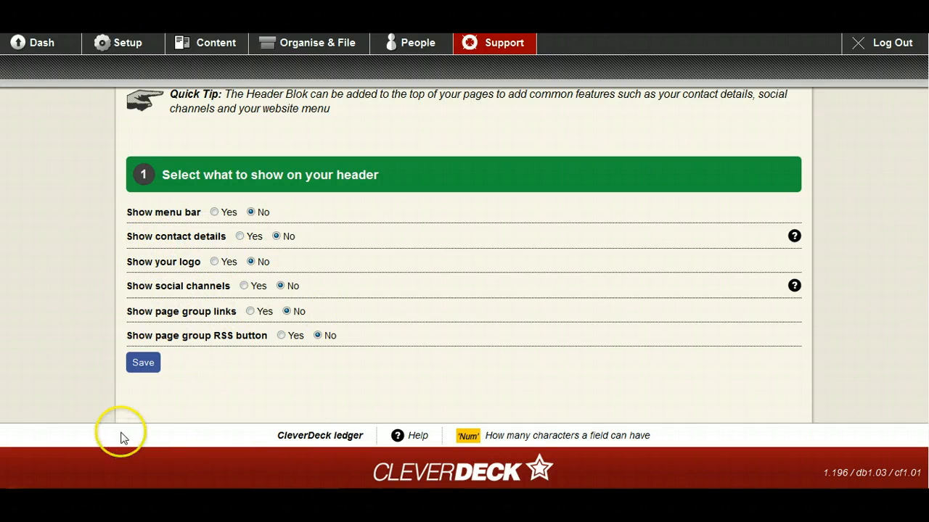
pyautogui.click(214, 213)
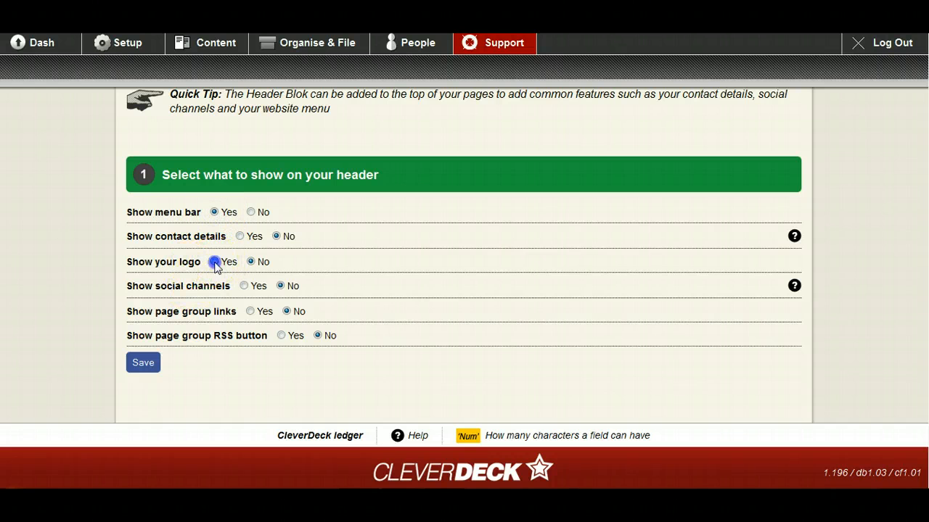
pyautogui.click(214, 261)
pyautogui.click(145, 364)
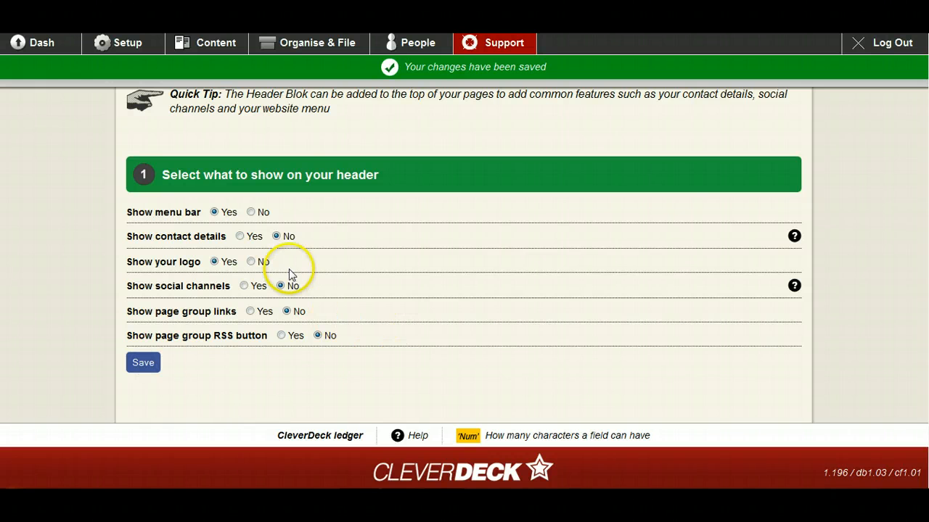
pyautogui.scroll(1, 447, 294)
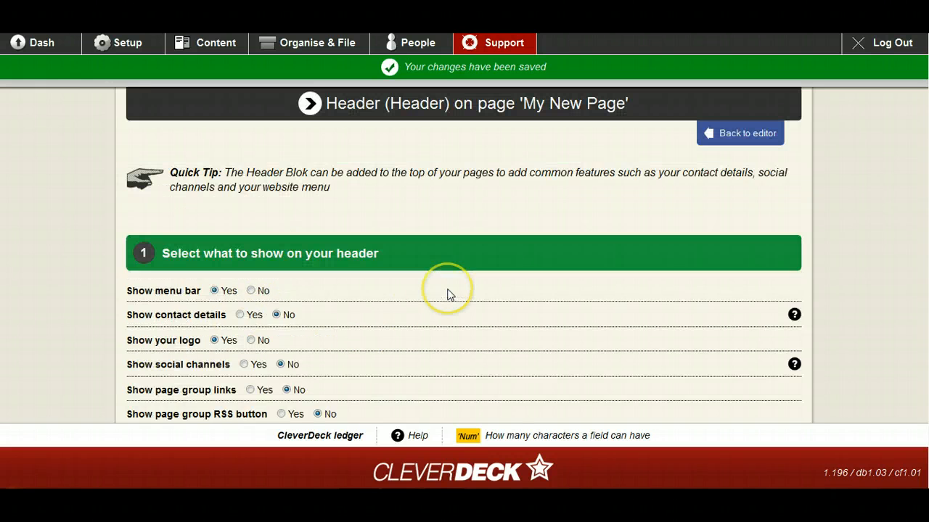
pyautogui.scroll(1, 450, 295)
pyautogui.click(723, 164)
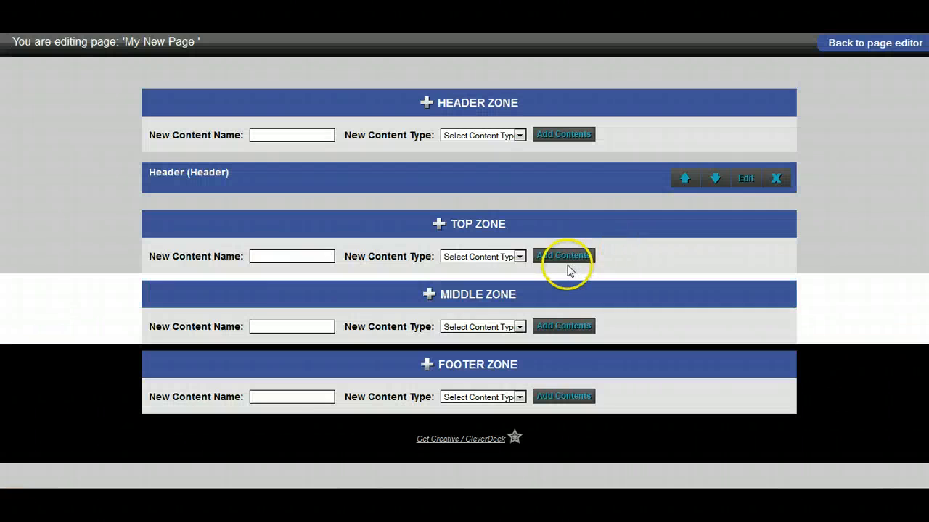
# Step: Add a content block named Footer with the content type Website Footer to the footer zone
pyautogui.click(301, 397)
pyautogui.write('F')
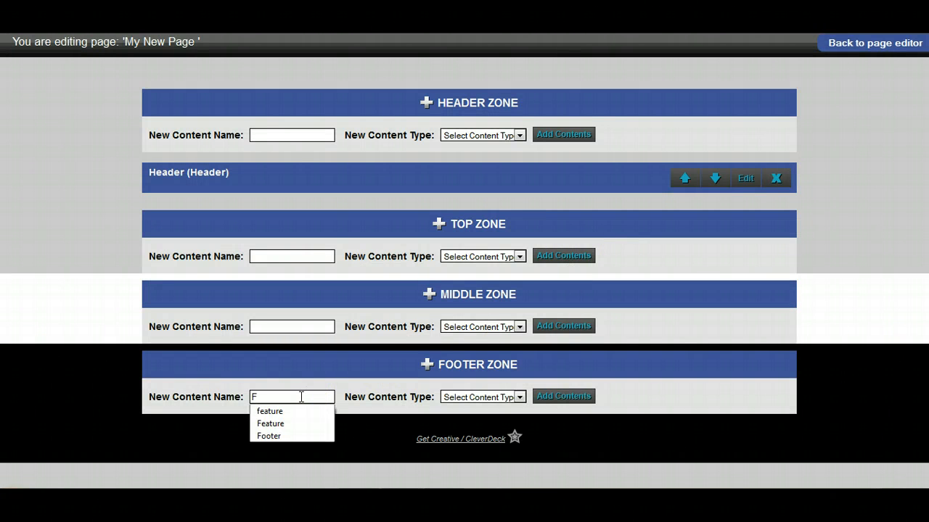
pyautogui.click(289, 435)
pyautogui.click(460, 398)
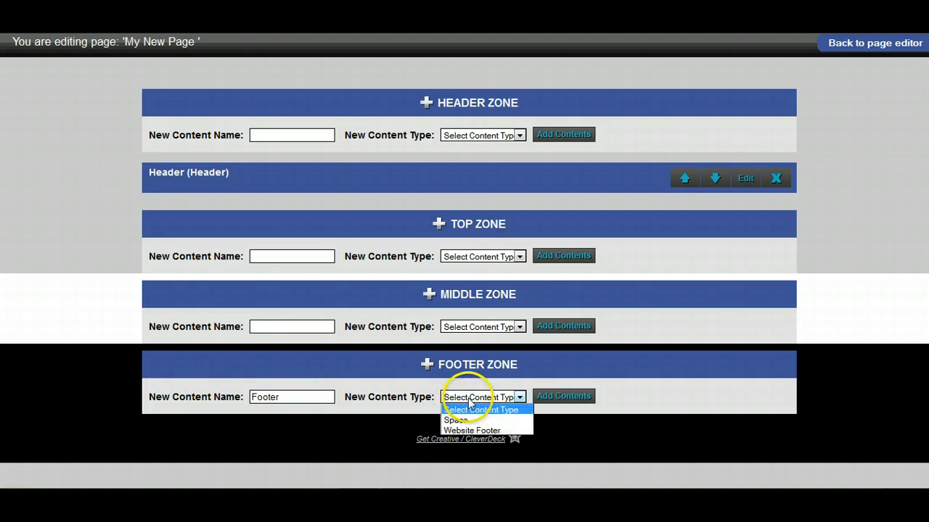
pyautogui.click(491, 431)
pyautogui.click(564, 395)
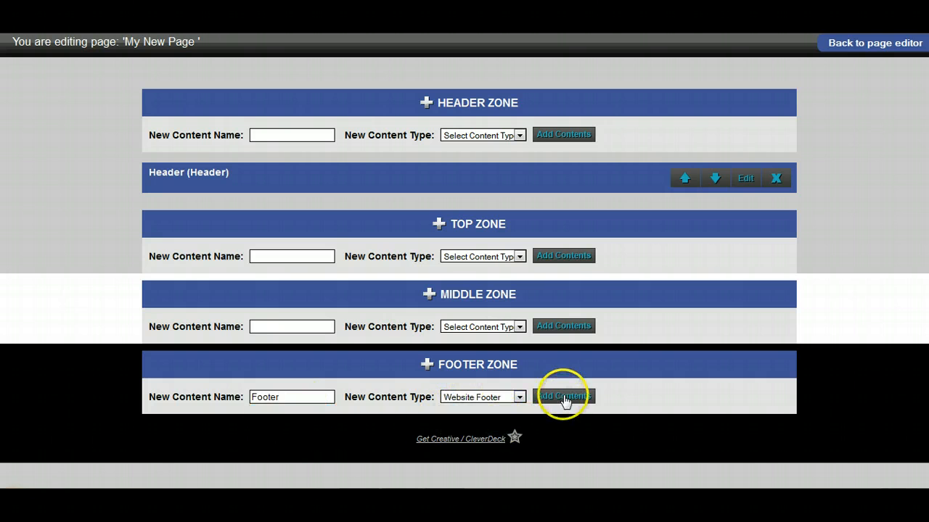
pyautogui.click(444, 431)
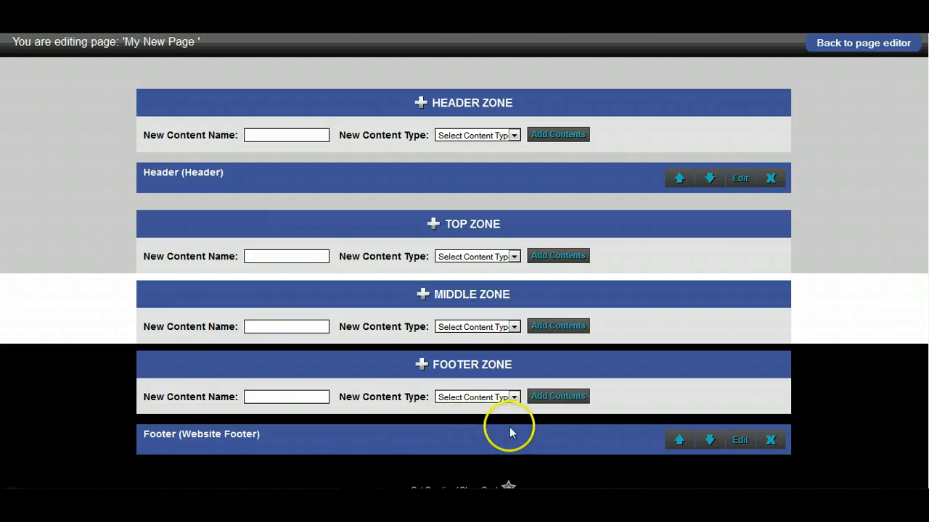
# Step: Set the footer block to show contact details, save it and return to the zone editor
pyautogui.click(740, 439)
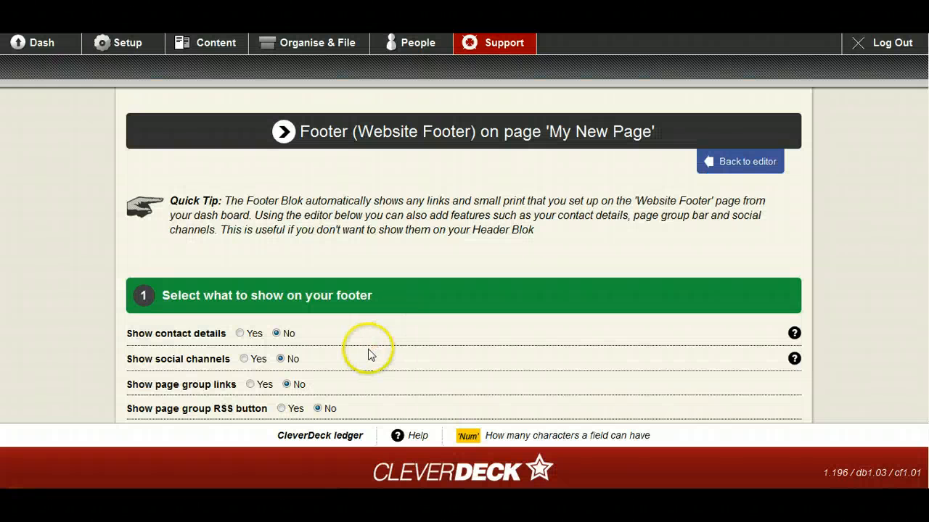
pyautogui.scroll(-2, 366, 352)
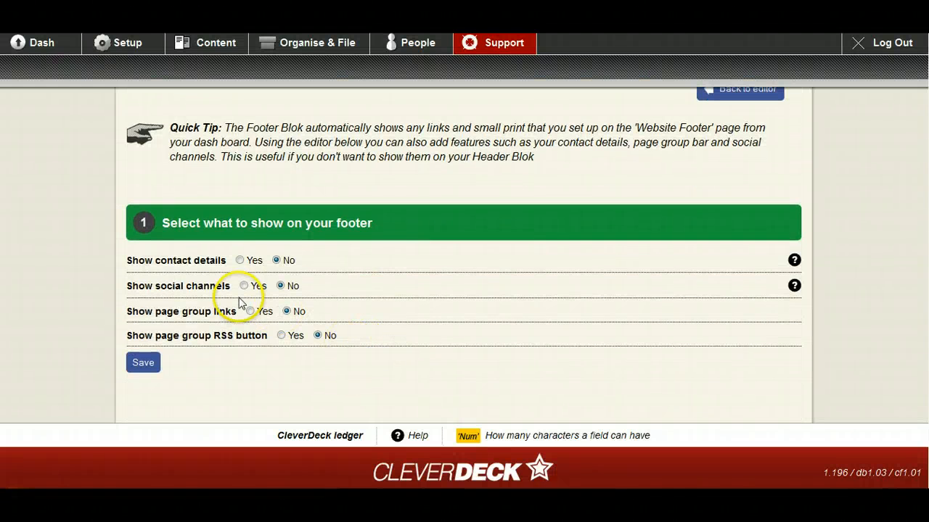
pyautogui.click(239, 261)
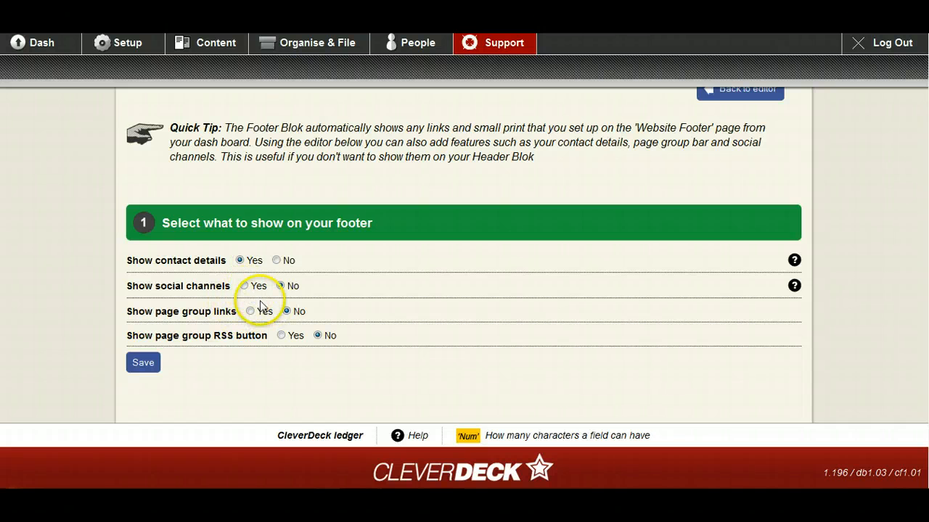
pyautogui.click(146, 364)
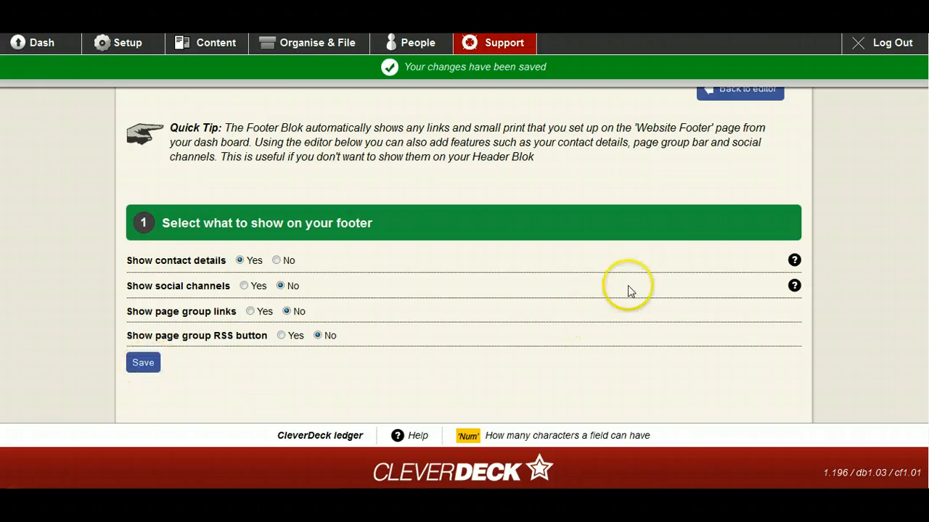
pyautogui.scroll(1, 709, 210)
pyautogui.click(722, 158)
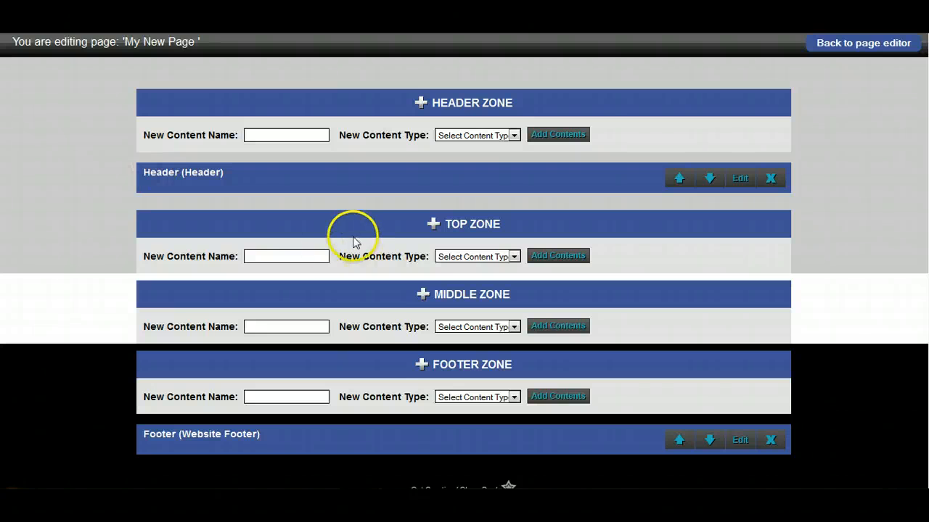
# Step: Add a content block named Title 2 with the content type Snippet to the top zone
pyautogui.scroll(-1, 342, 235)
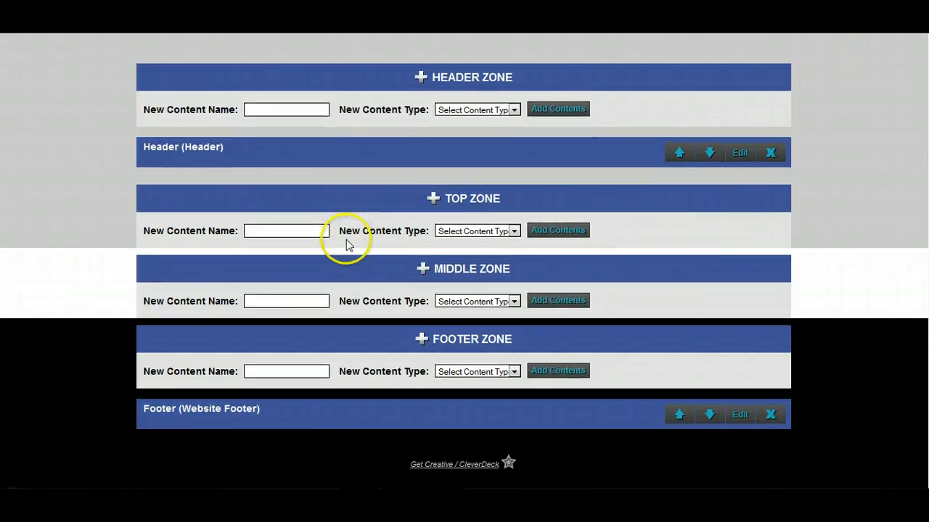
pyautogui.click(280, 232)
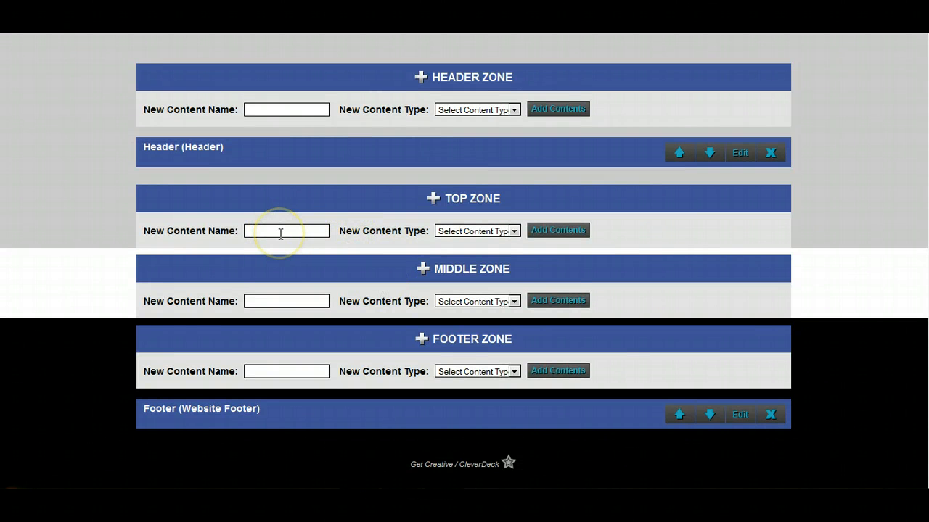
pyautogui.write('Tit')
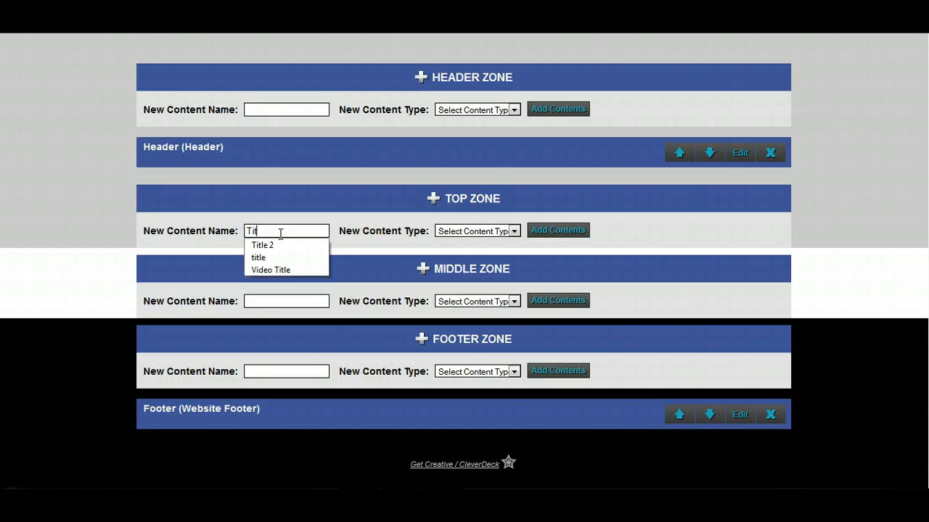
pyautogui.click(278, 245)
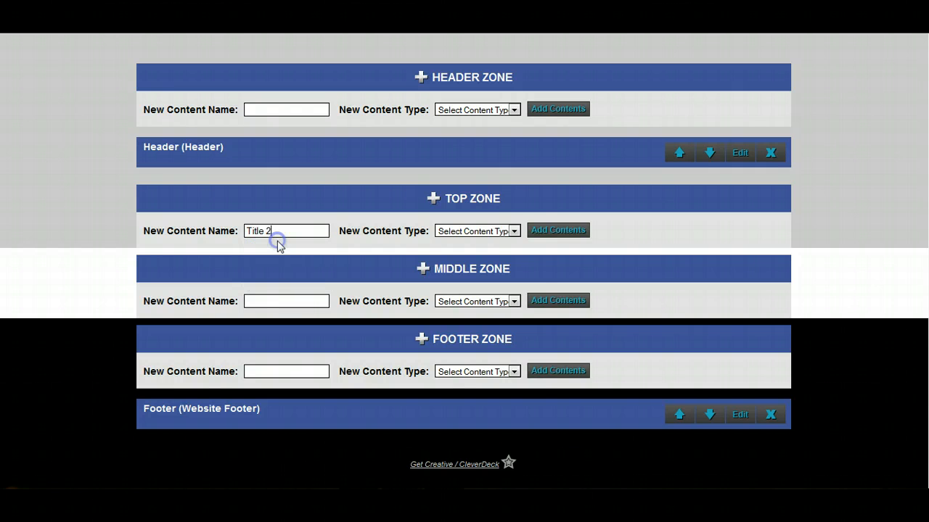
pyautogui.click(514, 230)
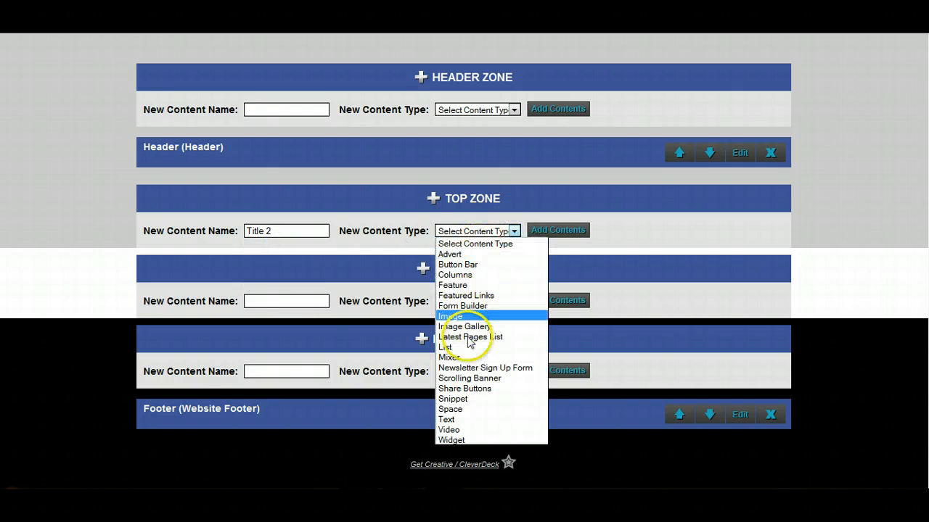
pyautogui.click(484, 401)
pyautogui.click(558, 233)
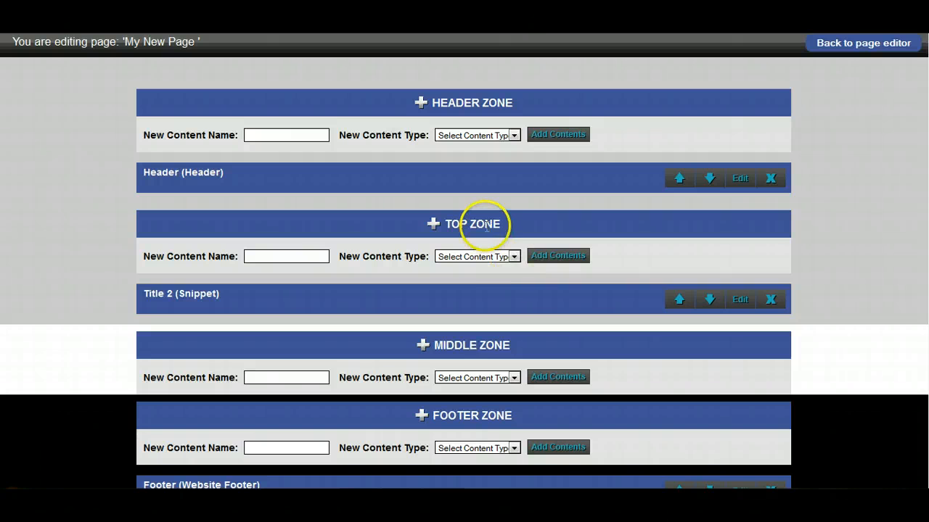
# Step: Check the content types offered for the top zone and open the Title 2 snippet to review its style and text options
pyautogui.click(513, 258)
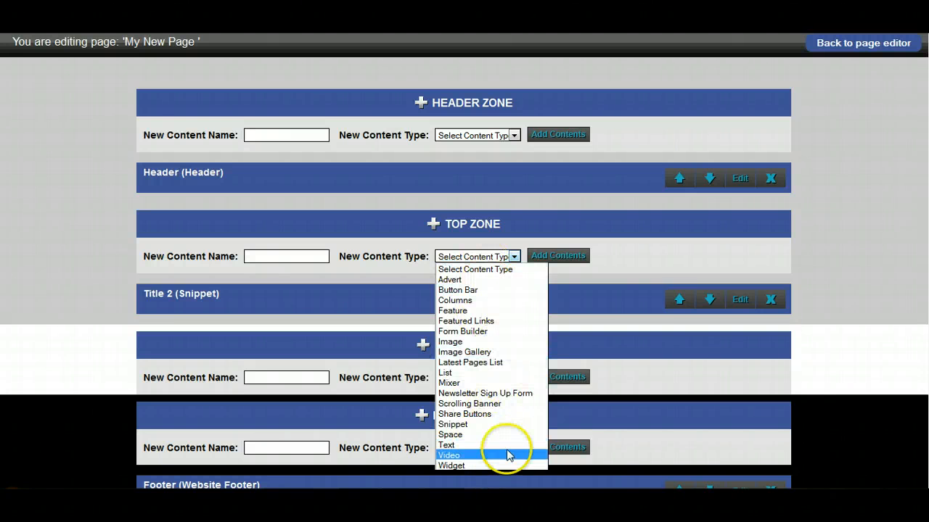
pyautogui.click(583, 301)
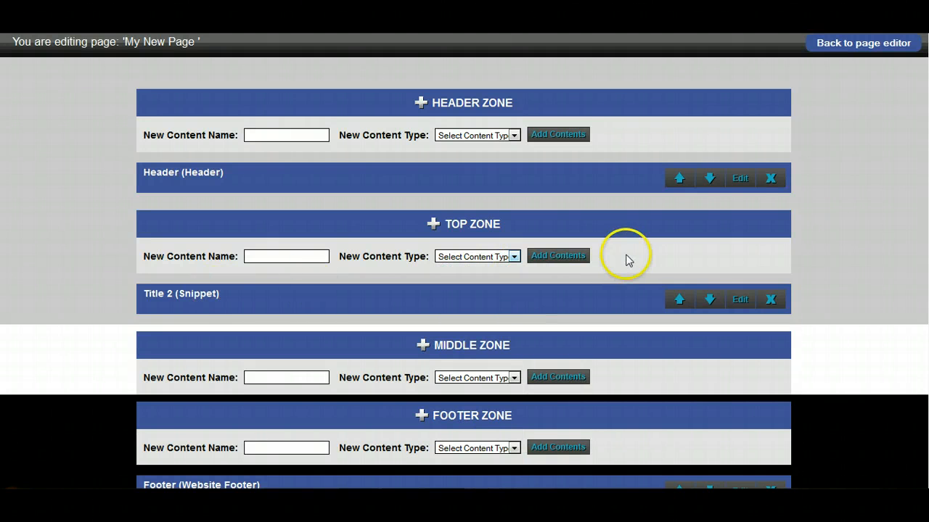
pyautogui.click(740, 302)
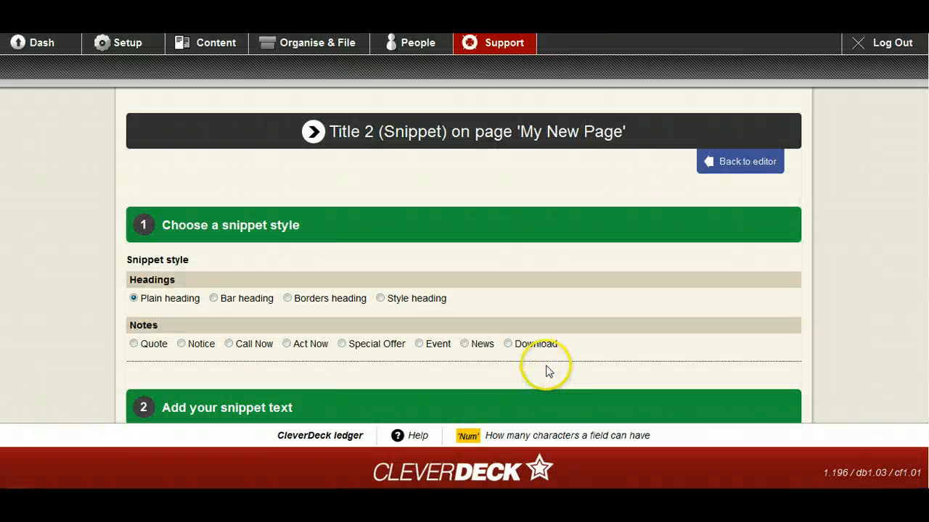
pyautogui.scroll(-2, 516, 349)
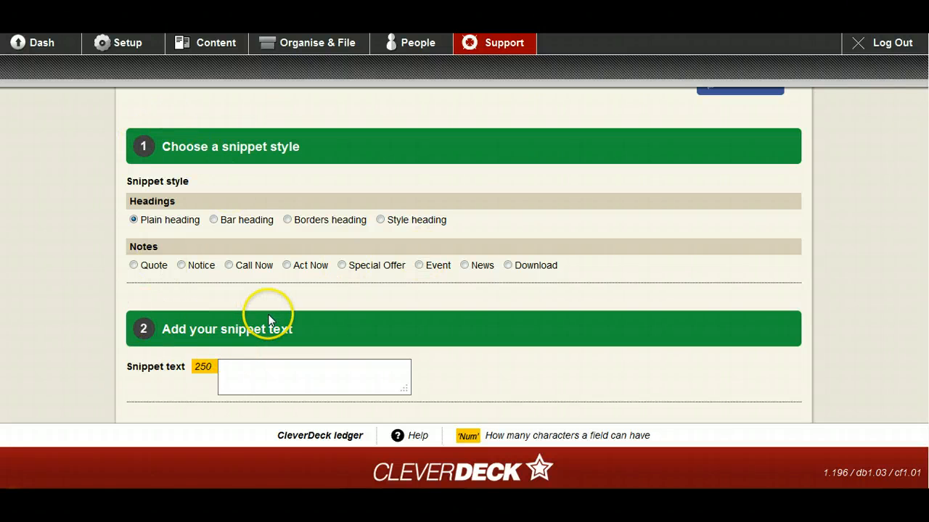
pyautogui.scroll(-3, 269, 312)
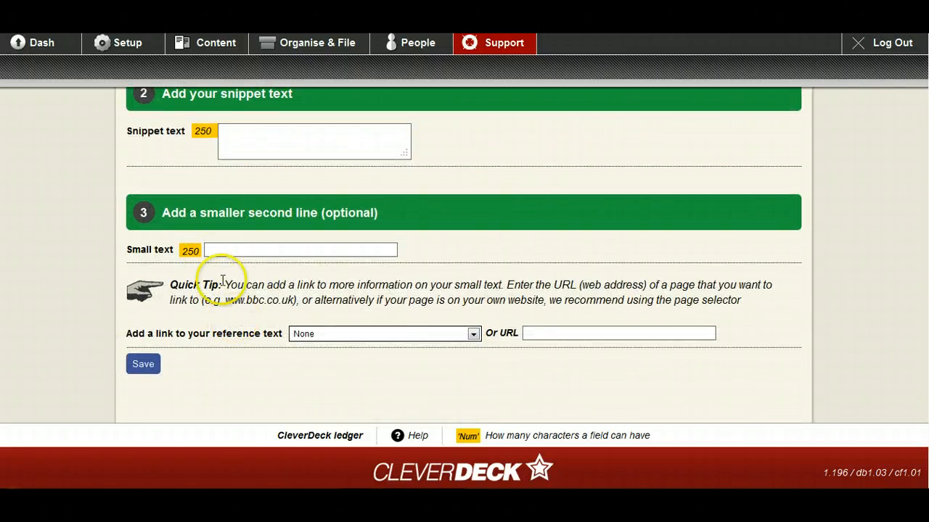
pyautogui.scroll(2, 283, 277)
pyautogui.scroll(2, 284, 278)
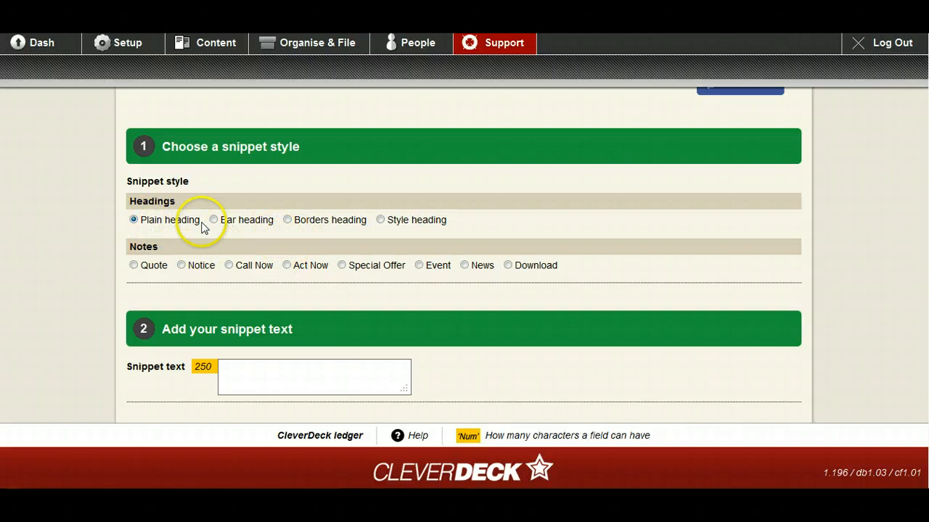
# Step: Enter My Title as the snippet text of the Title 2 block
pyautogui.scroll(-2, 293, 354)
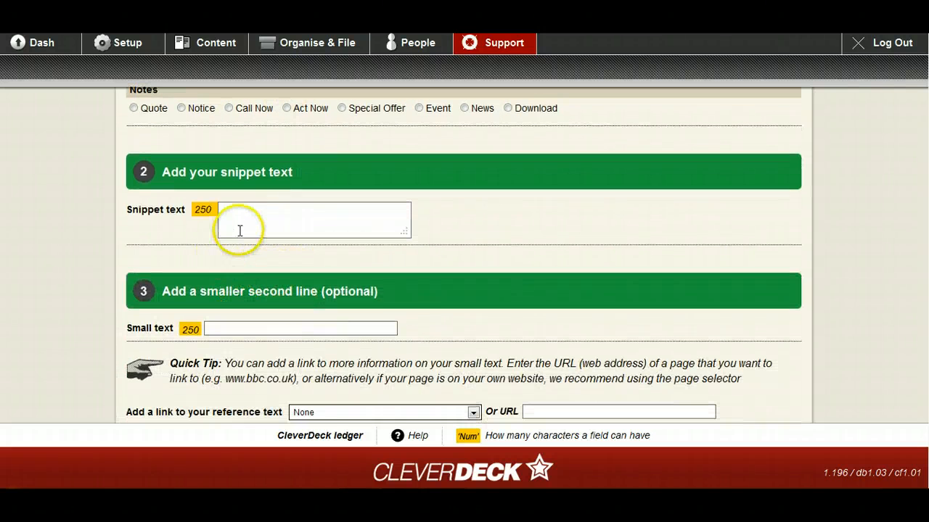
pyautogui.click(237, 231)
pyautogui.write('My Title')
# Step: Check the optional second-line field and the pages offered for the reference text link in the Title 2 snippet
pyautogui.scroll(-1, 265, 218)
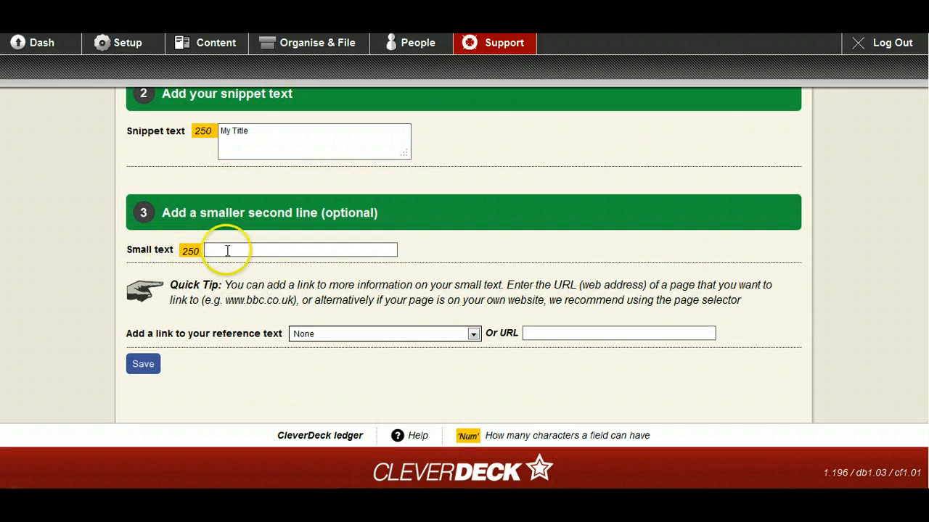
pyautogui.click(229, 248)
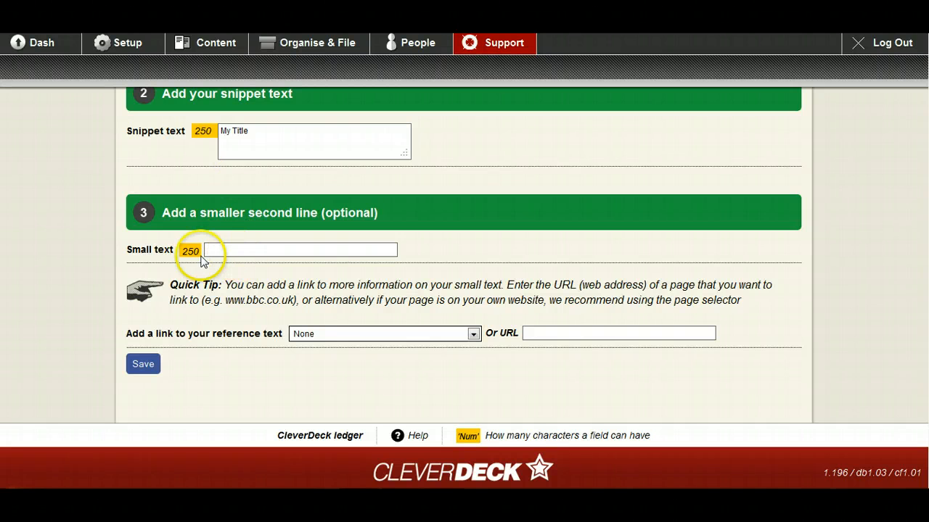
pyautogui.click(442, 338)
pyautogui.moveTo(476, 177); pyautogui.dragTo(406, 207)
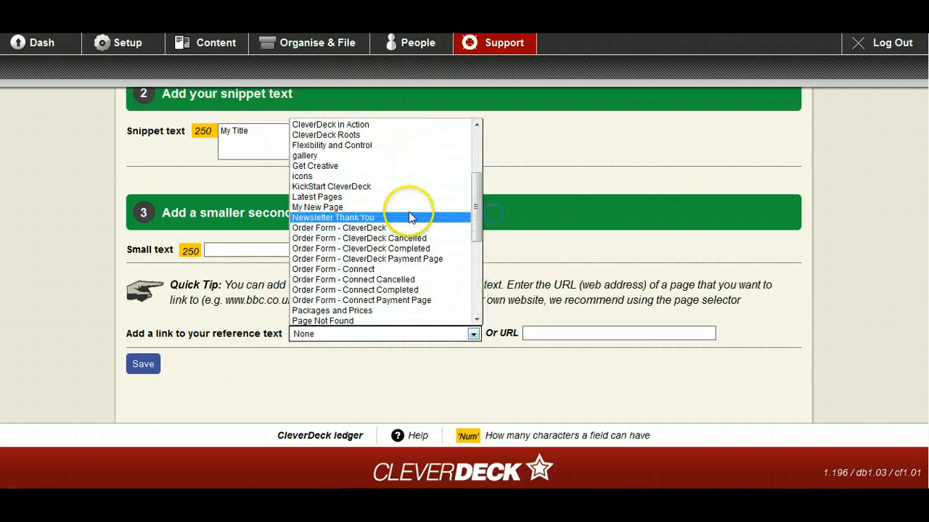
pyautogui.click(568, 224)
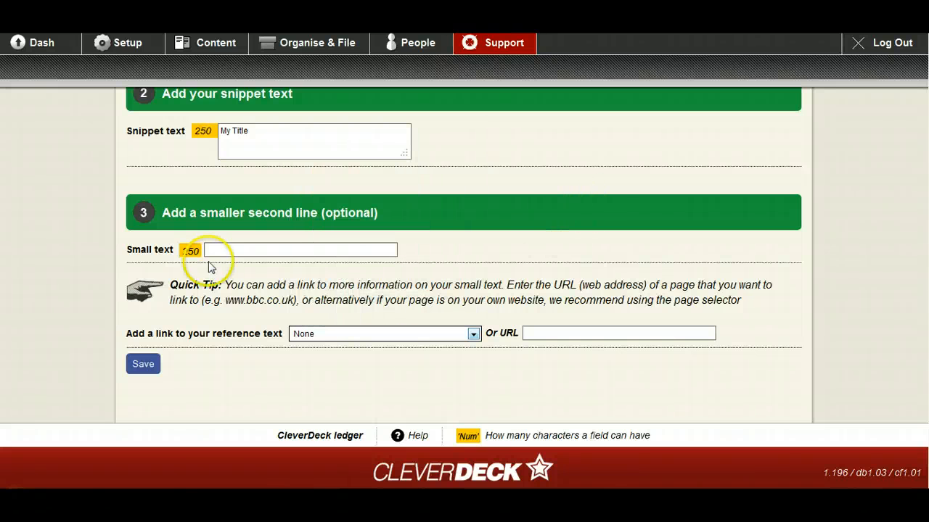
# Step: Save the Title 2 snippet and return to the zone editor
pyautogui.click(142, 364)
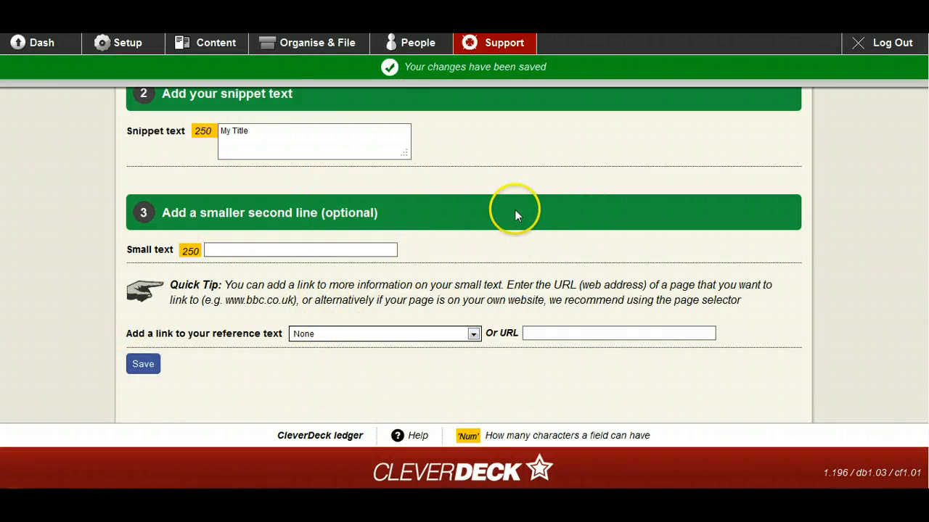
pyautogui.scroll(5, 544, 234)
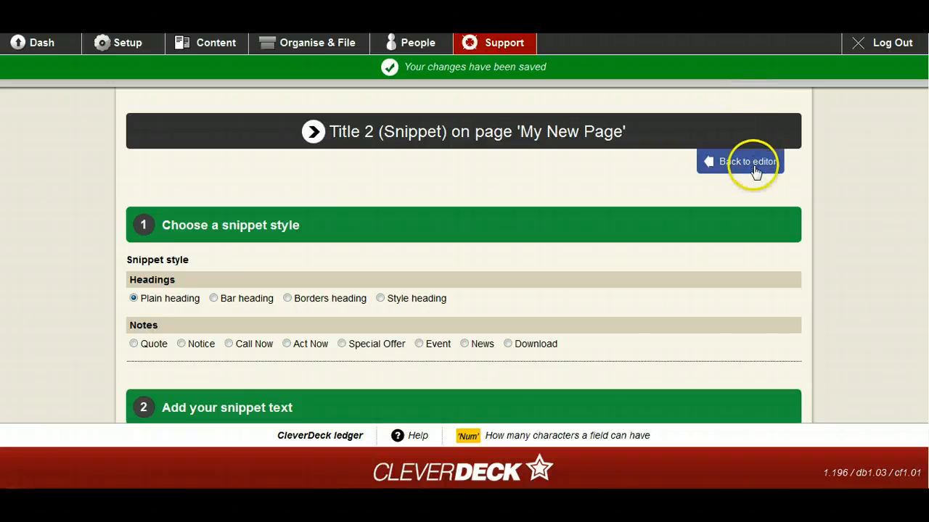
pyautogui.click(754, 171)
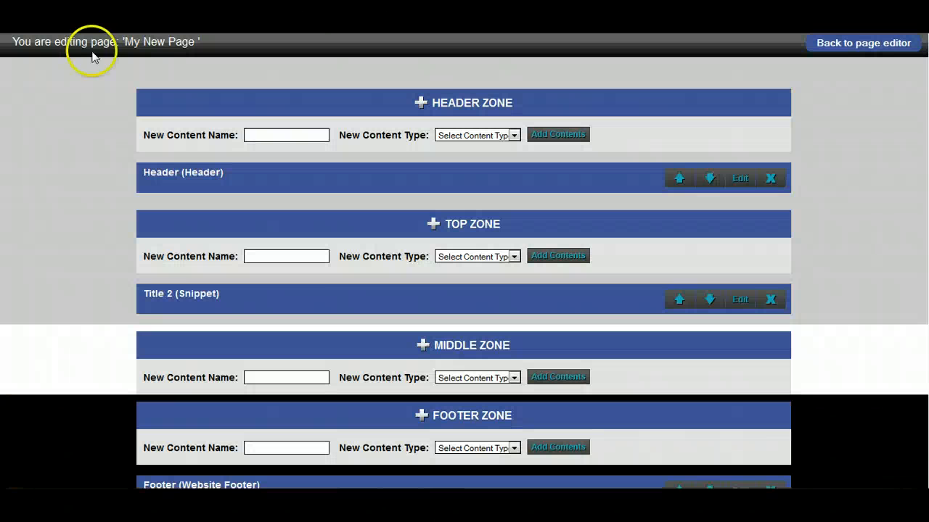
# Step: Change the Title 2 snippet's style to Bar heading, save it and return to the zone editor
pyautogui.click(735, 301)
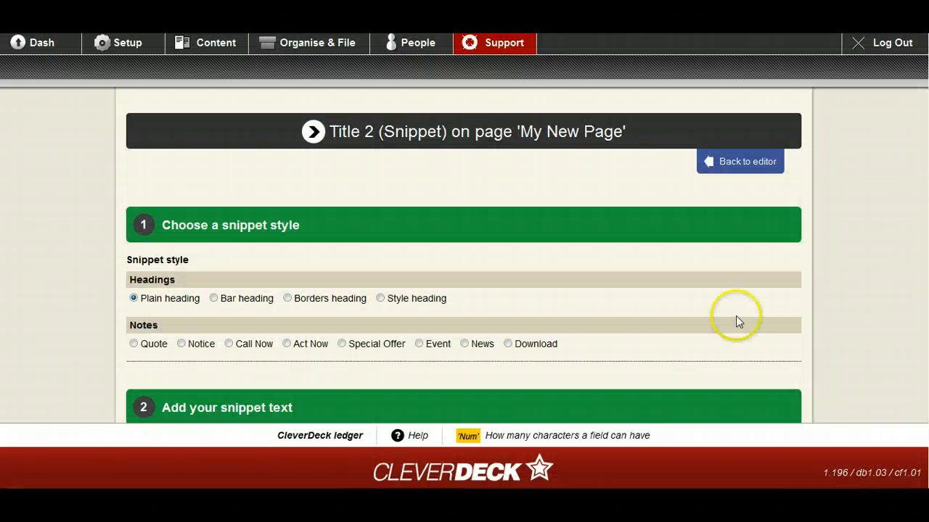
pyautogui.click(214, 299)
pyautogui.scroll(-5, 286, 315)
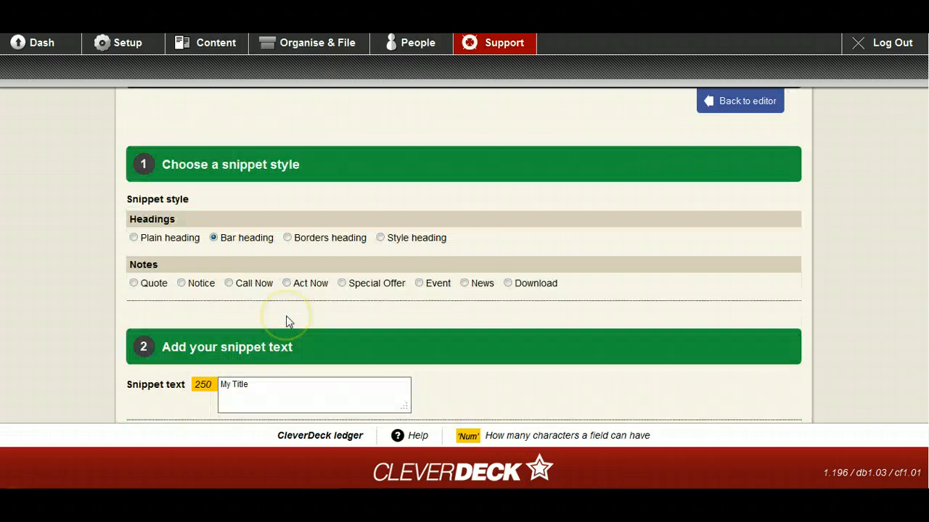
pyautogui.click(144, 365)
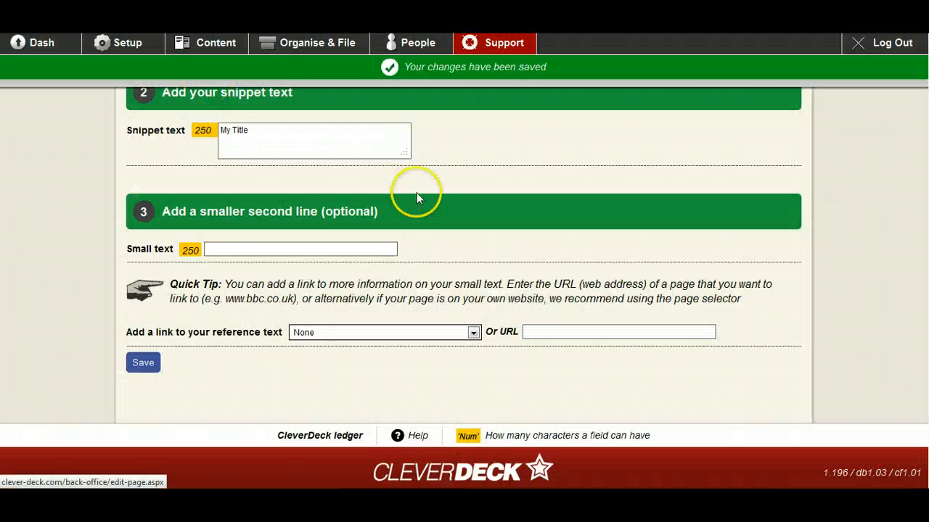
pyautogui.scroll(5, 464, 207)
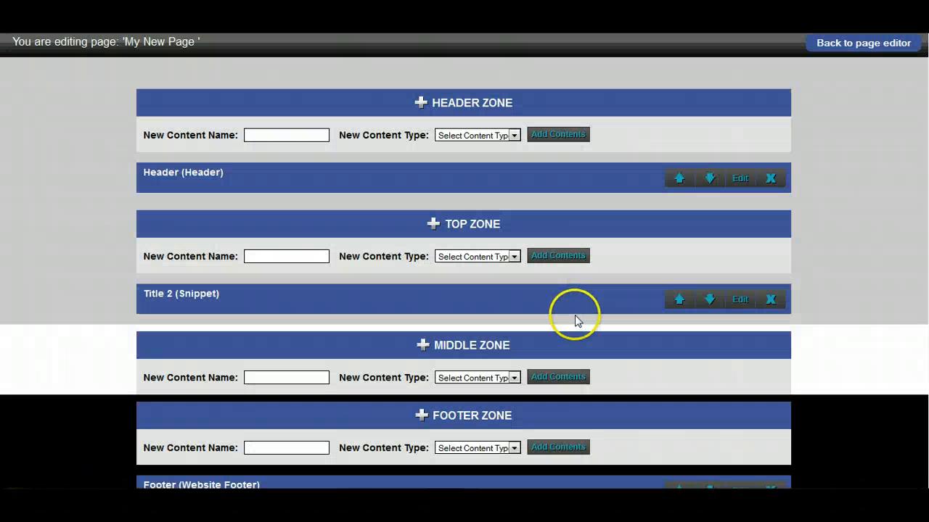
# Step: Add a content block named Intro with the content type Columns to the middle zone
pyautogui.scroll(-2, 566, 323)
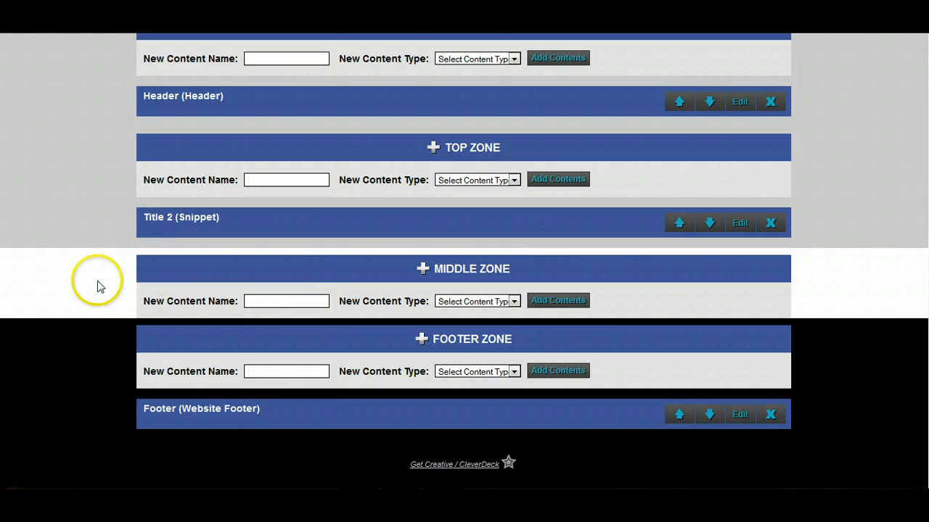
pyautogui.click(513, 301)
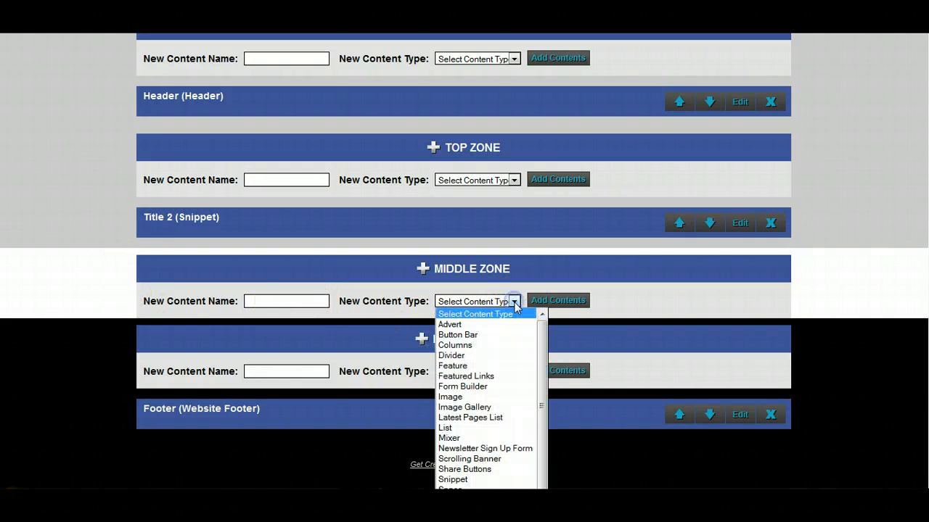
pyautogui.scroll(-1, 537, 327)
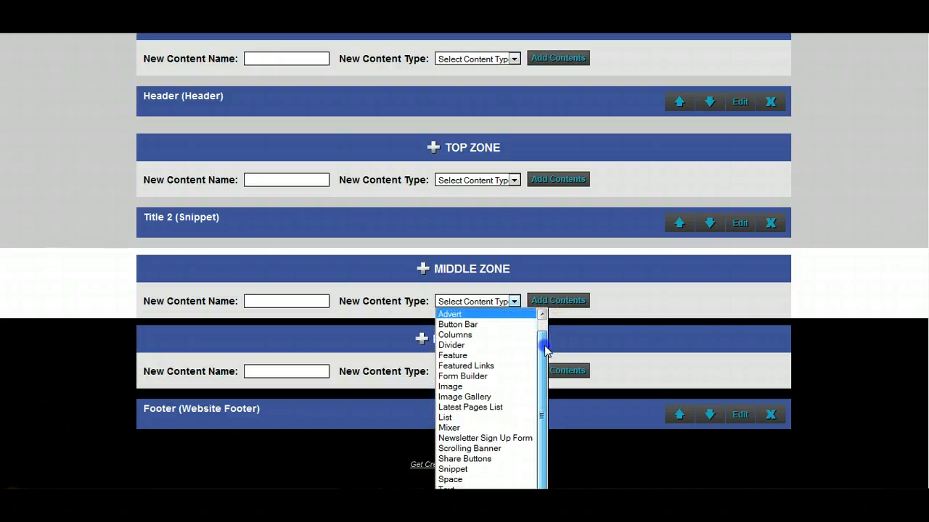
pyautogui.click(479, 334)
pyautogui.click(253, 301)
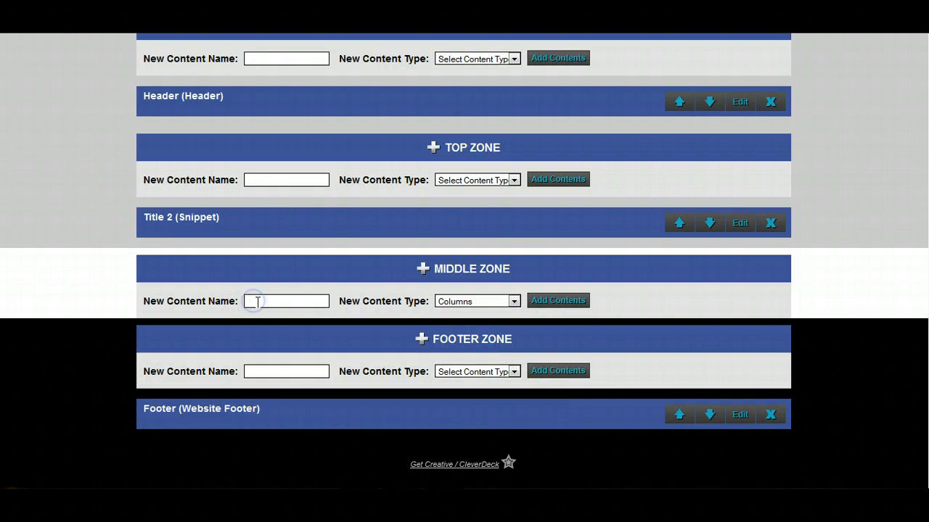
pyautogui.write('Intro')
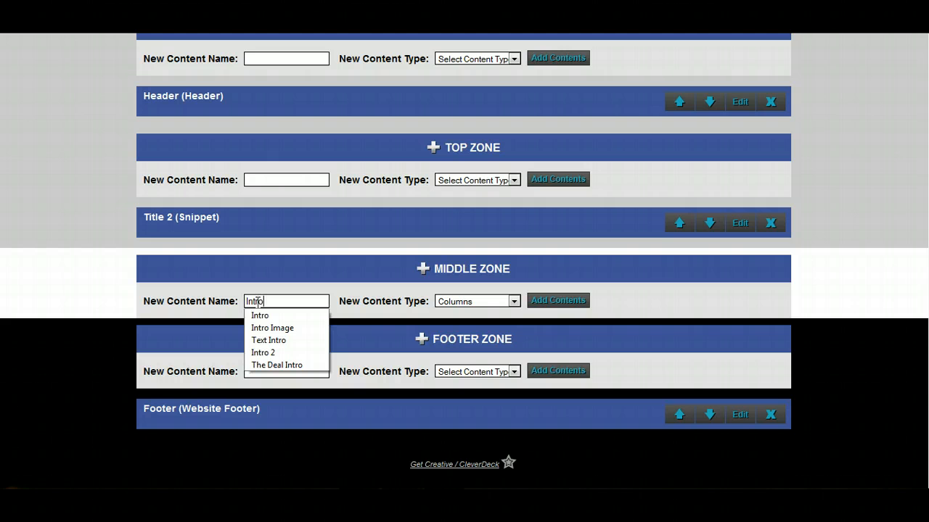
pyautogui.click(290, 316)
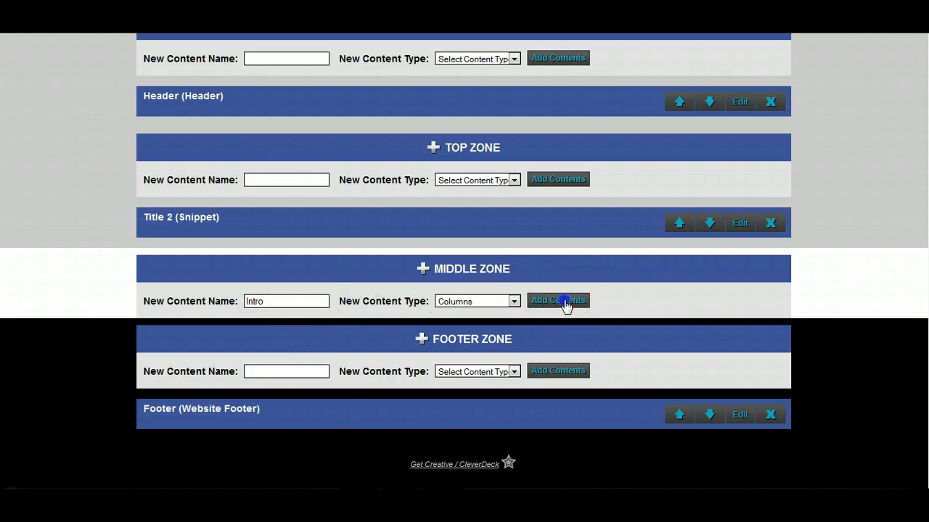
pyautogui.click(564, 302)
# Step: Open the Intro columns block for editing and review its title and column options
pyautogui.scroll(-2, 529, 353)
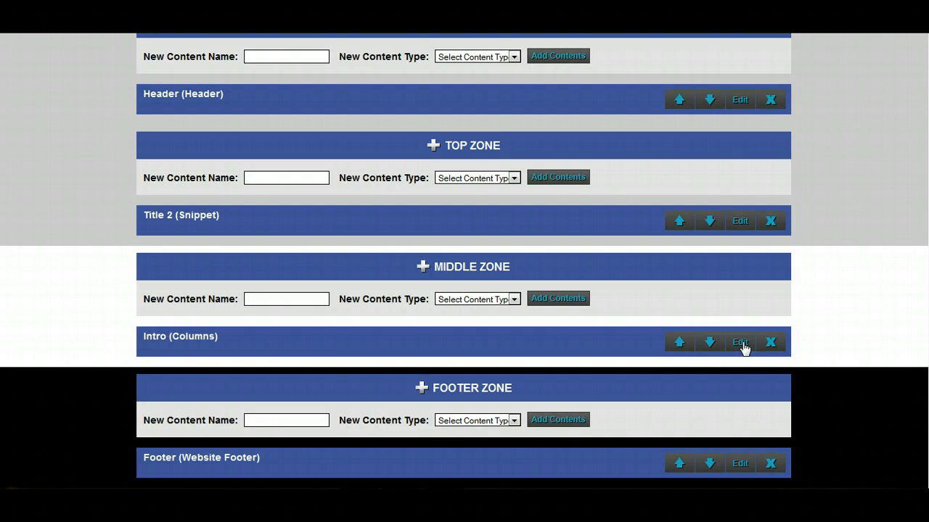
pyautogui.click(739, 347)
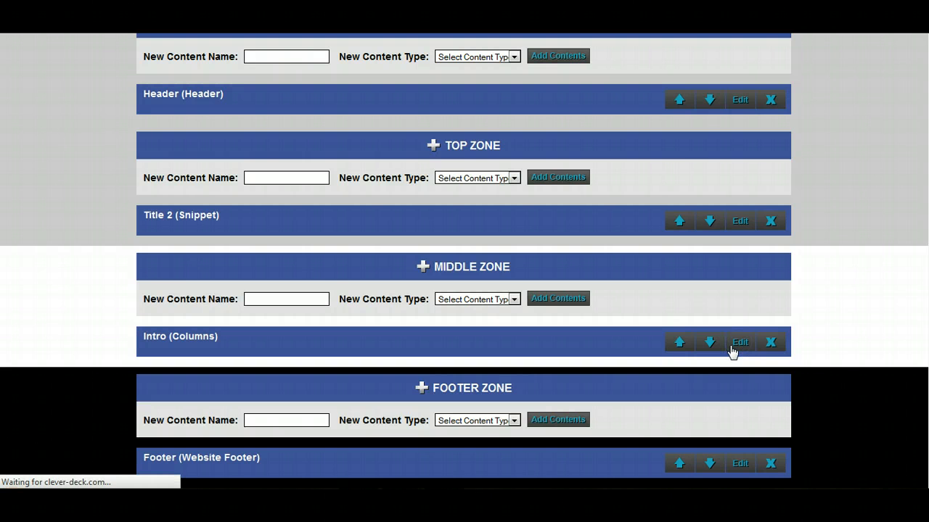
pyautogui.scroll(-2, 467, 342)
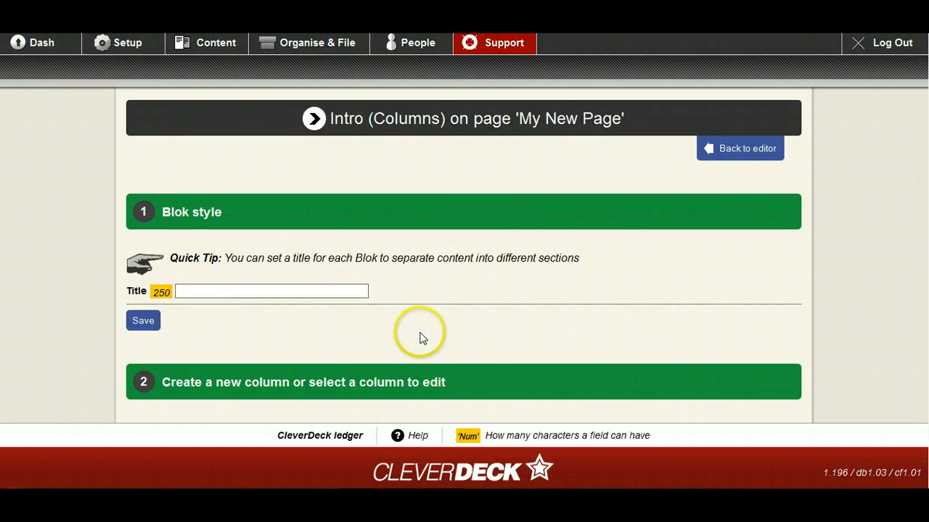
pyautogui.scroll(1, 280, 315)
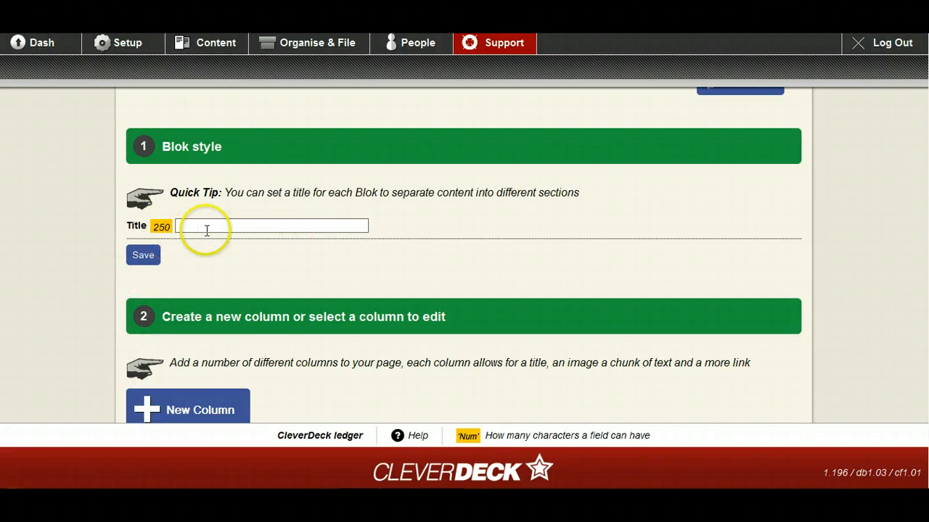
pyautogui.scroll(-2, 284, 301)
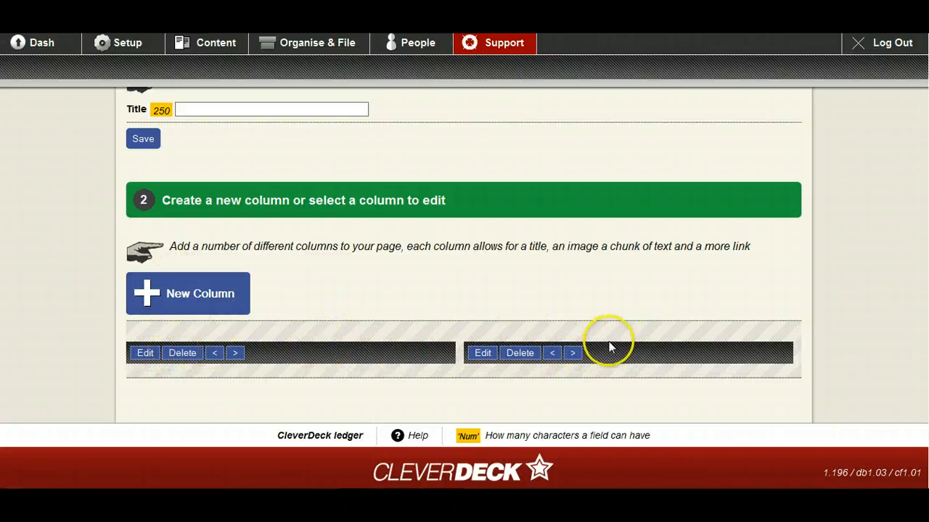
# Step: Open the first column of the Intro block and set its column title to Intro
pyautogui.click(143, 355)
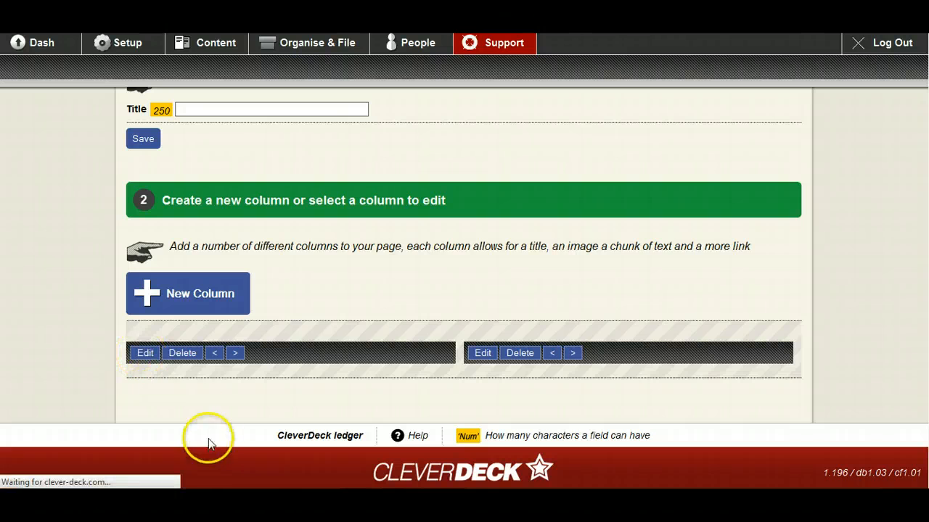
pyautogui.scroll(-3, 219, 400)
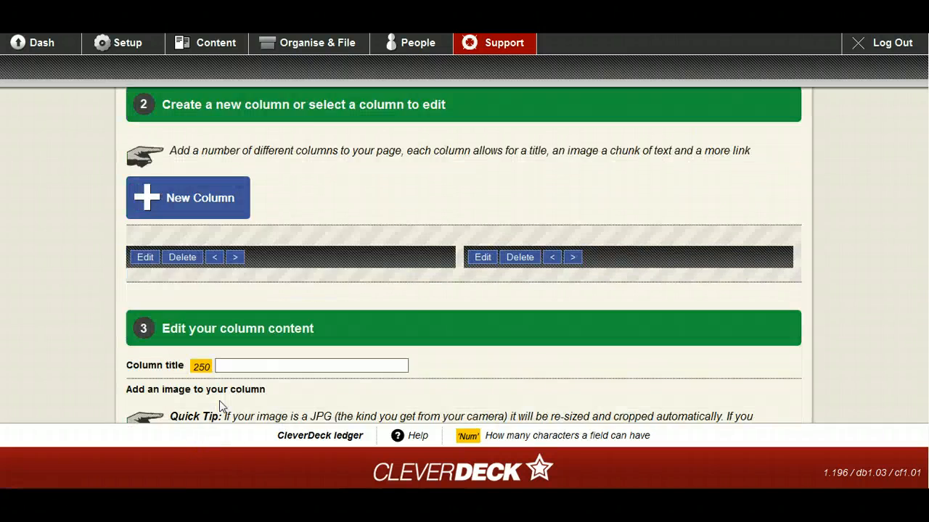
pyautogui.click(248, 228)
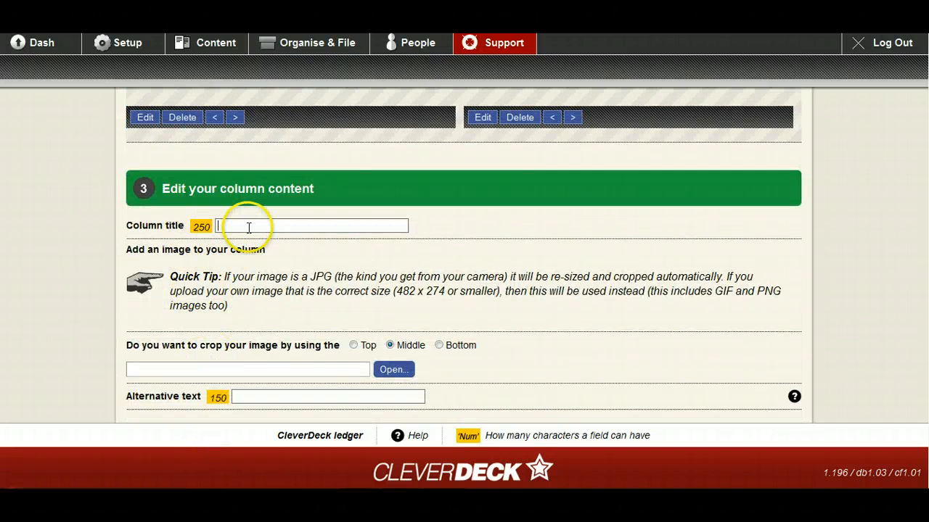
pyautogui.write('Intro')
# Step: Choose sample.jpg as the image for the first column
pyautogui.scroll(-2, 250, 265)
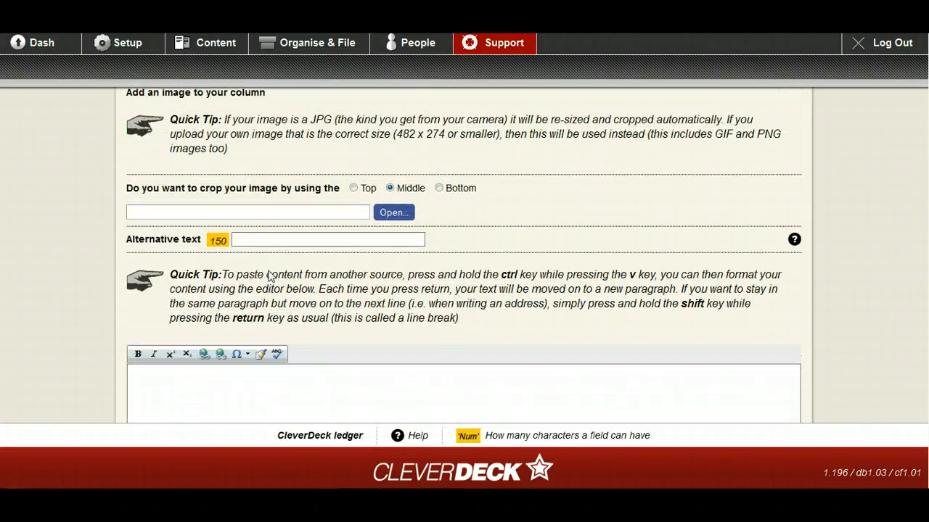
pyautogui.click(394, 212)
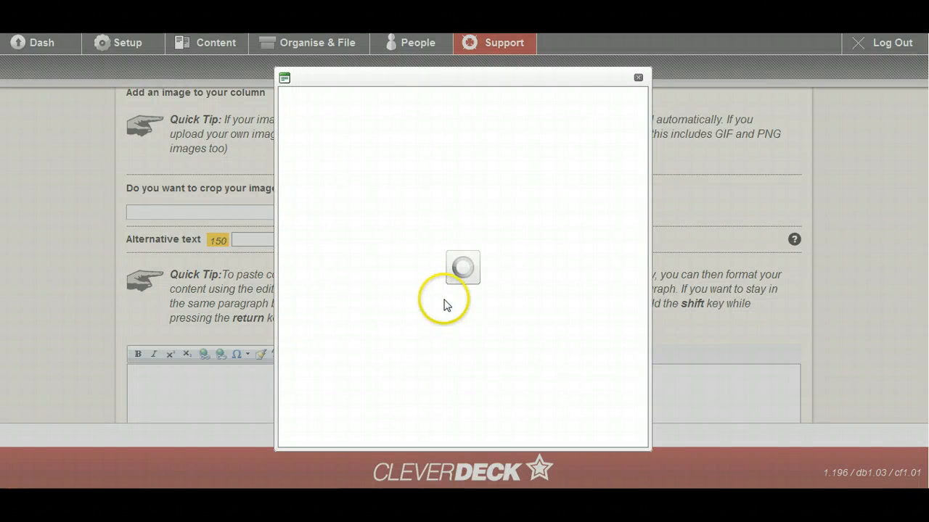
pyautogui.doubleClick(475, 198)
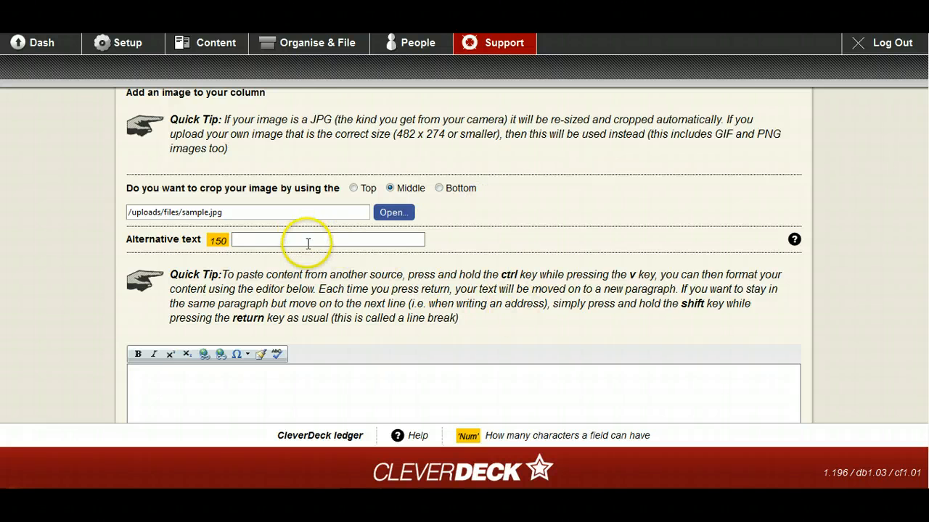
# Step: Review the first column's text editor and more-information link options, then save the column
pyautogui.scroll(-3, 307, 243)
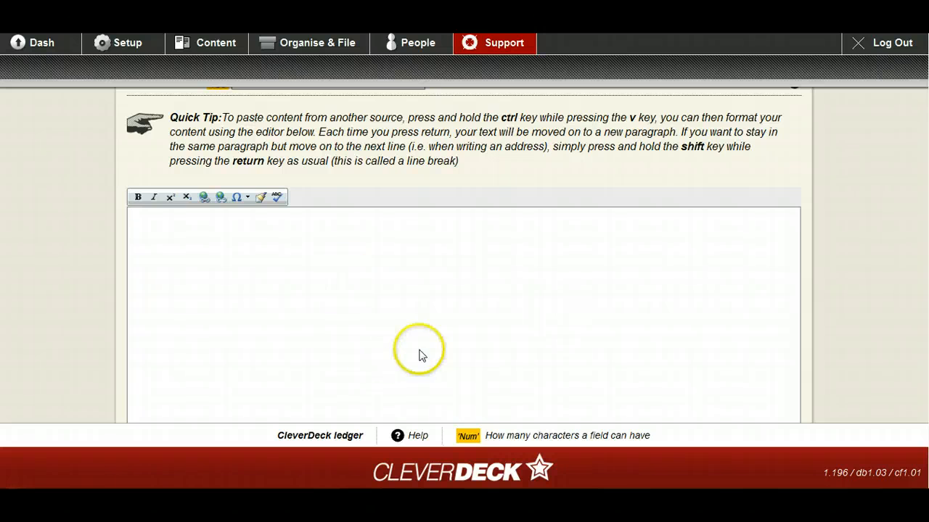
pyautogui.scroll(-1, 421, 355)
pyautogui.scroll(-3, 419, 356)
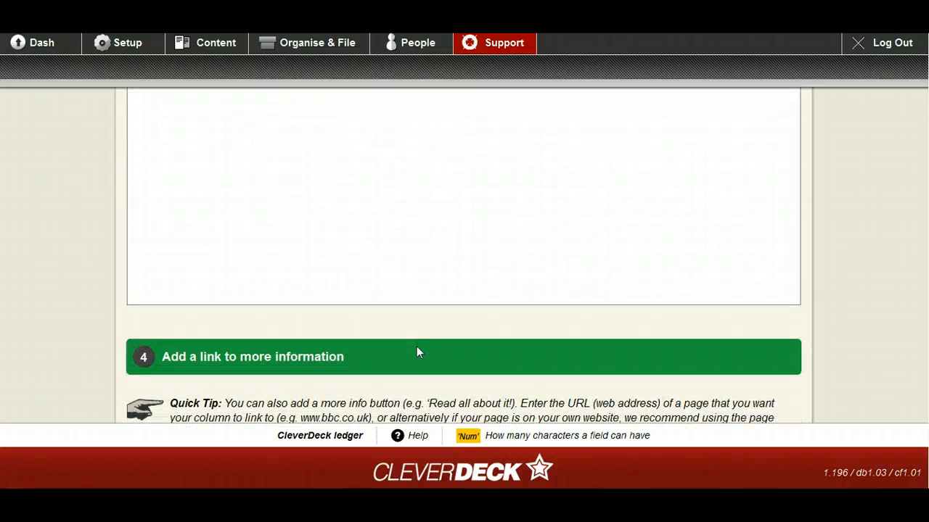
pyautogui.scroll(-2, 300, 201)
pyautogui.scroll(-2, 321, 239)
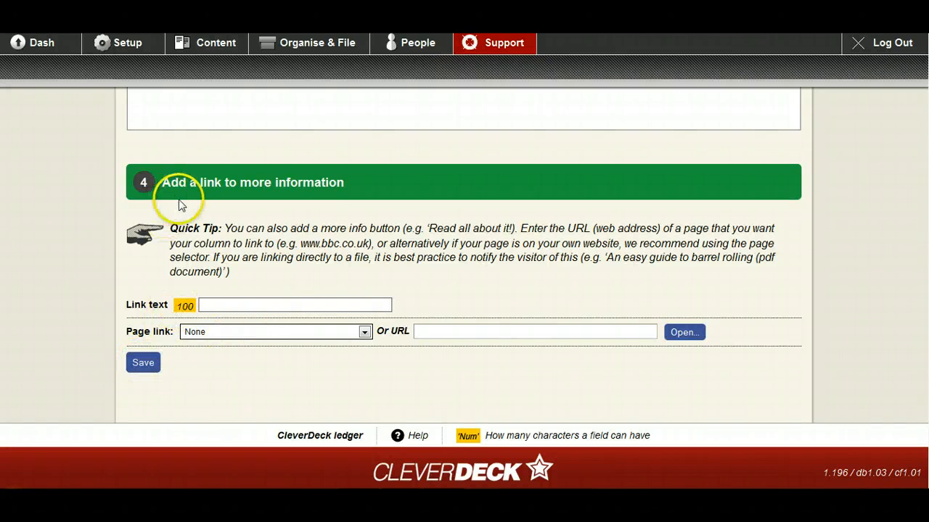
pyautogui.click(224, 311)
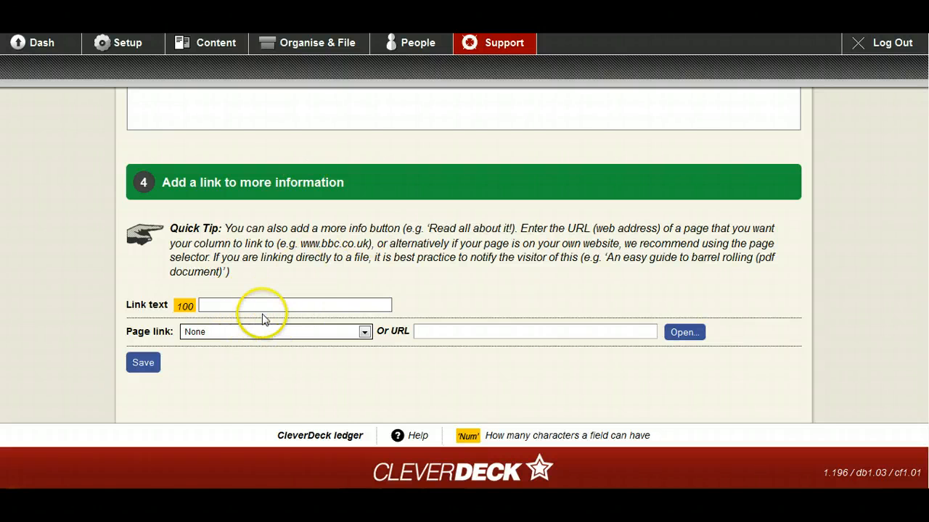
pyautogui.click(144, 363)
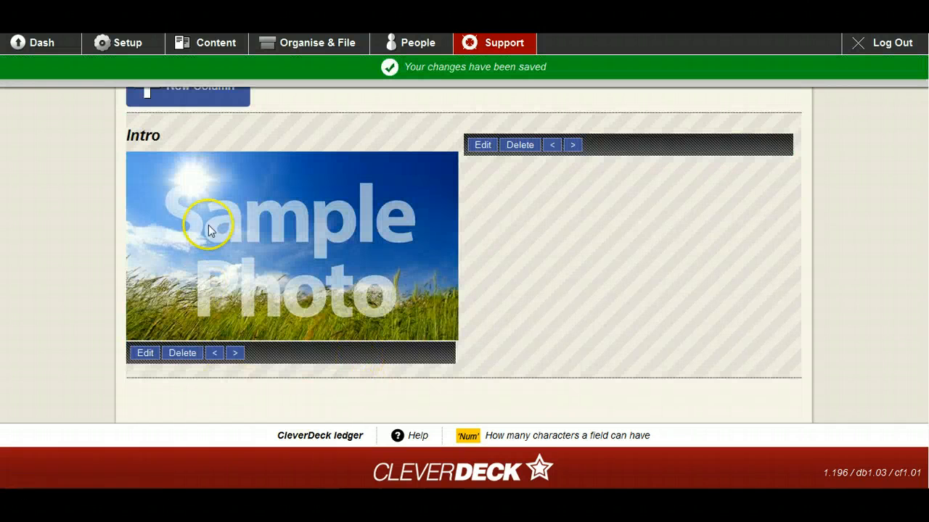
# Step: Open the second column of the Intro block, enter "This is mt intro text" as its text, and save it
pyautogui.click(172, 138)
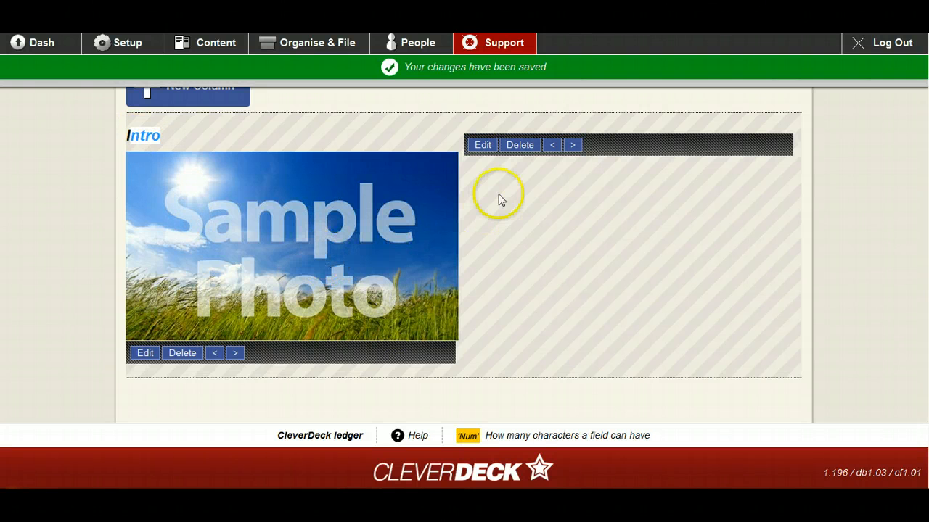
pyautogui.click(482, 145)
pyautogui.scroll(-3, 500, 312)
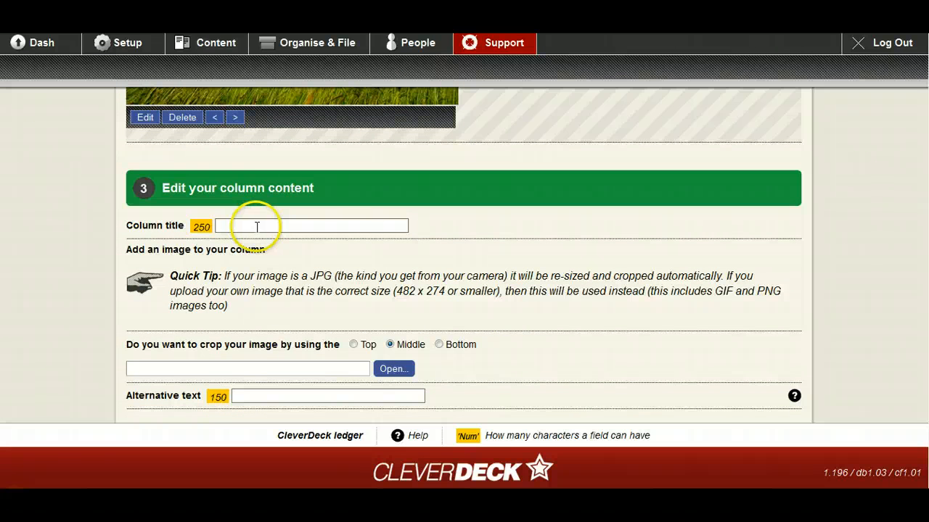
pyautogui.scroll(-5, 469, 217)
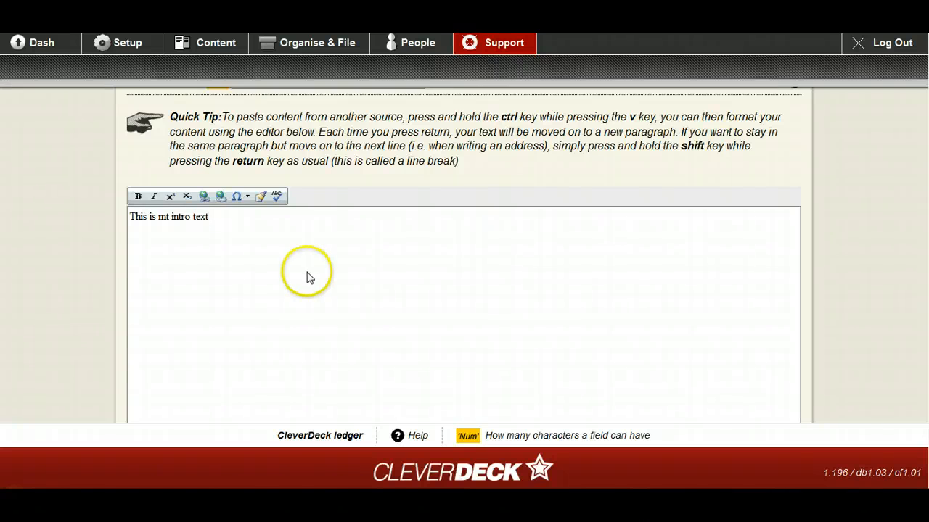
pyautogui.scroll(-5, 306, 275)
pyautogui.scroll(-2, 324, 335)
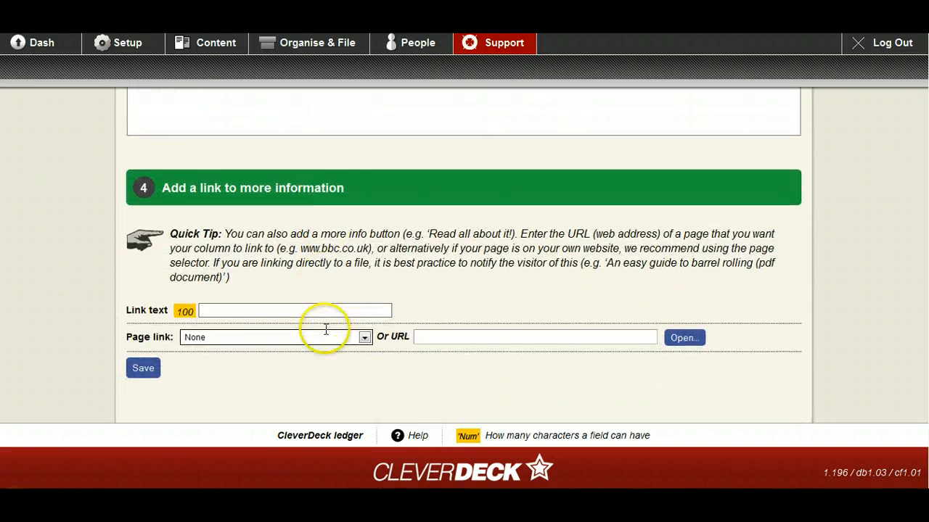
pyautogui.click(148, 368)
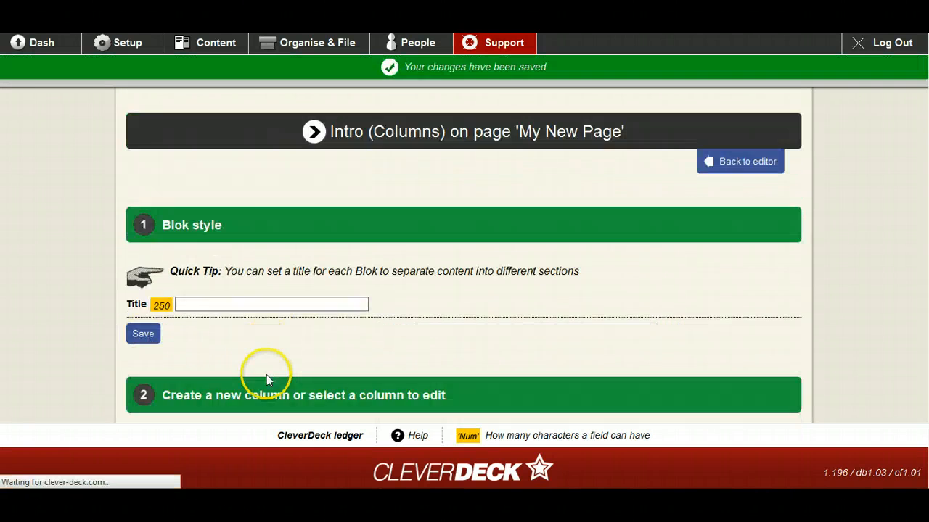
# Step: Reopen the second column and correct its text to "This is my intro text"
pyautogui.scroll(-6, 266, 374)
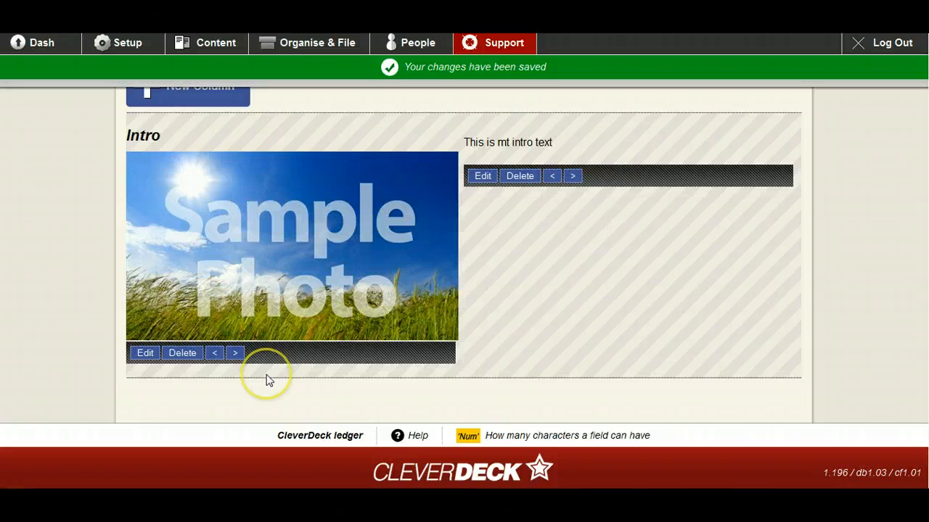
pyautogui.click(484, 176)
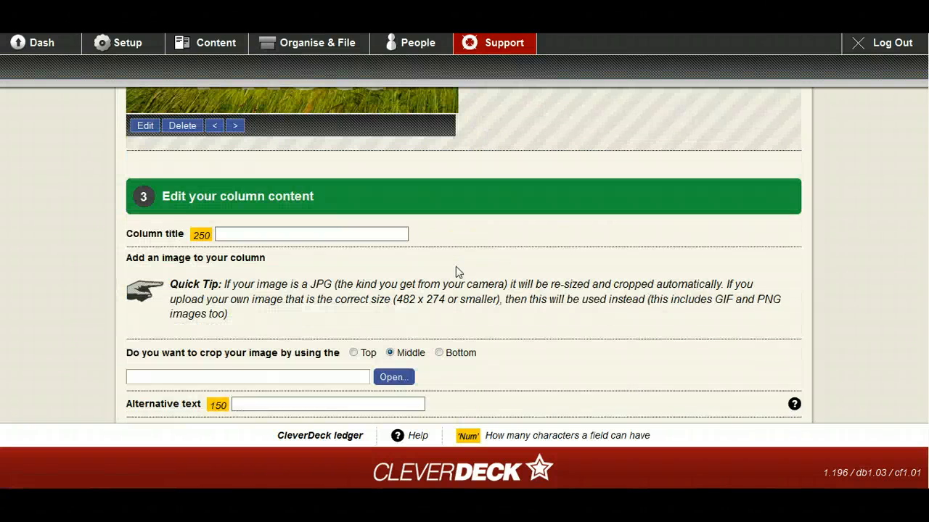
pyautogui.scroll(-5, 456, 270)
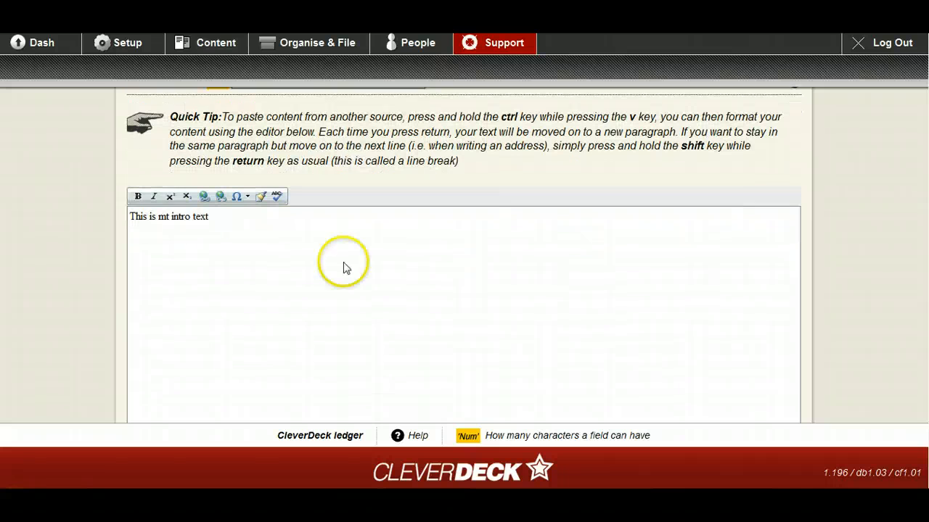
pyautogui.click(169, 216)
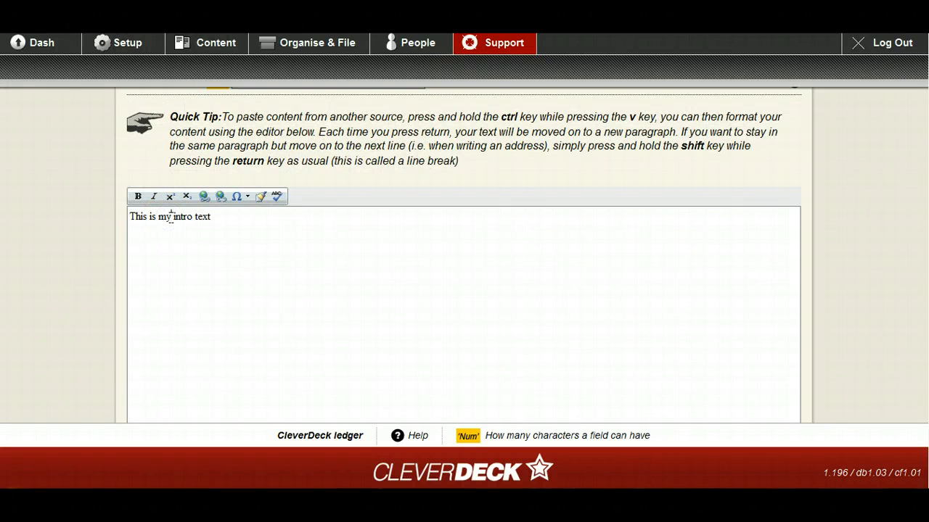
# Step: Add a more-information link reading "Follow me" to the Get Creative page, save the second column and check the column preview
pyautogui.scroll(-5, 212, 253)
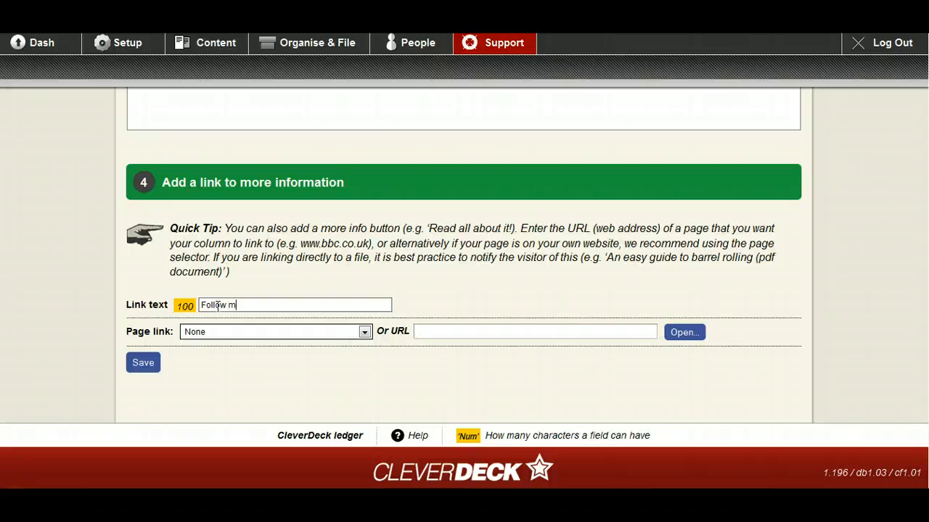
pyautogui.click(359, 334)
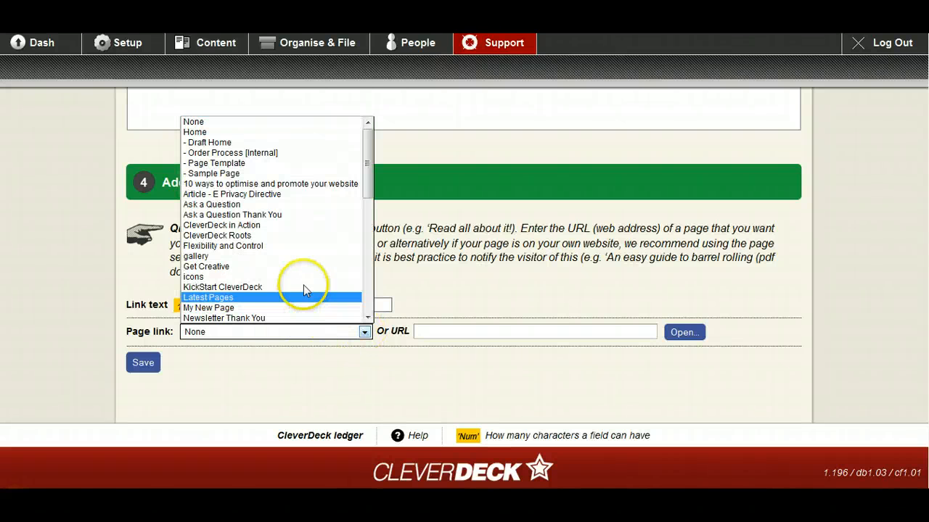
pyautogui.click(300, 266)
pyautogui.click(145, 360)
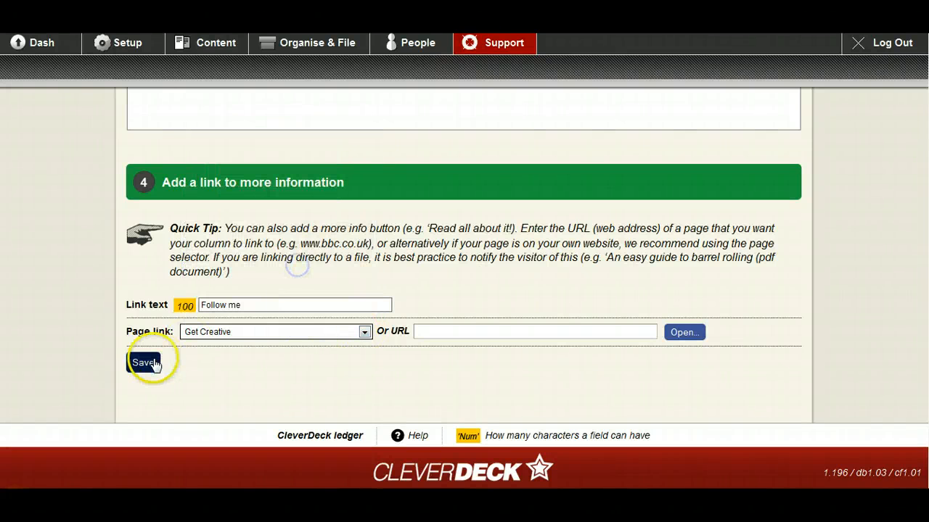
pyautogui.scroll(-6, 234, 342)
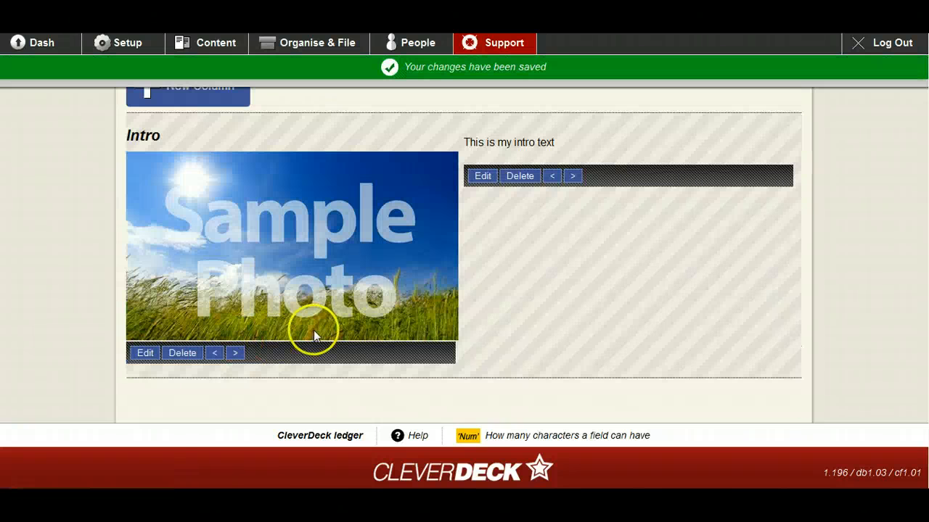
pyautogui.click(587, 198)
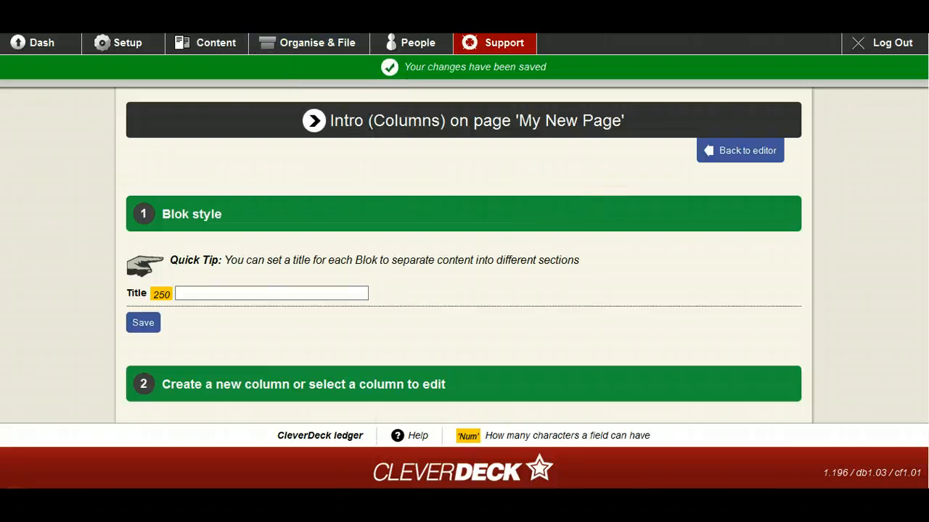
# Step: Return to the page editor to review the zones of My New Page, and reopen the Intro columns block for editing
pyautogui.click(758, 150)
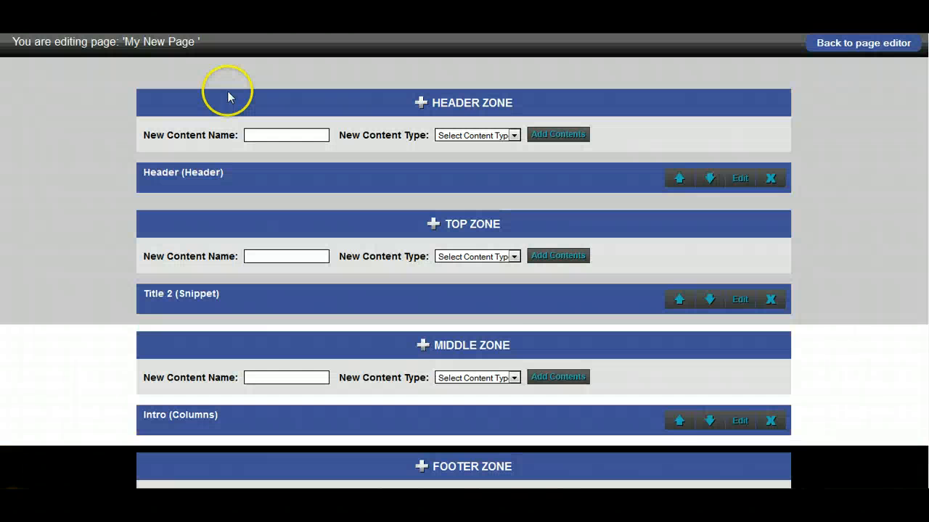
pyautogui.scroll(-1, 687, 360)
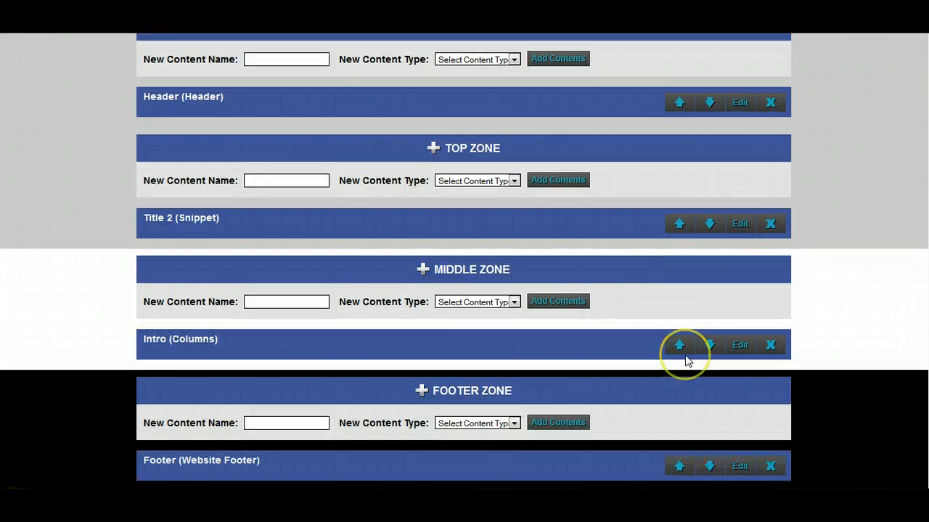
pyautogui.click(738, 342)
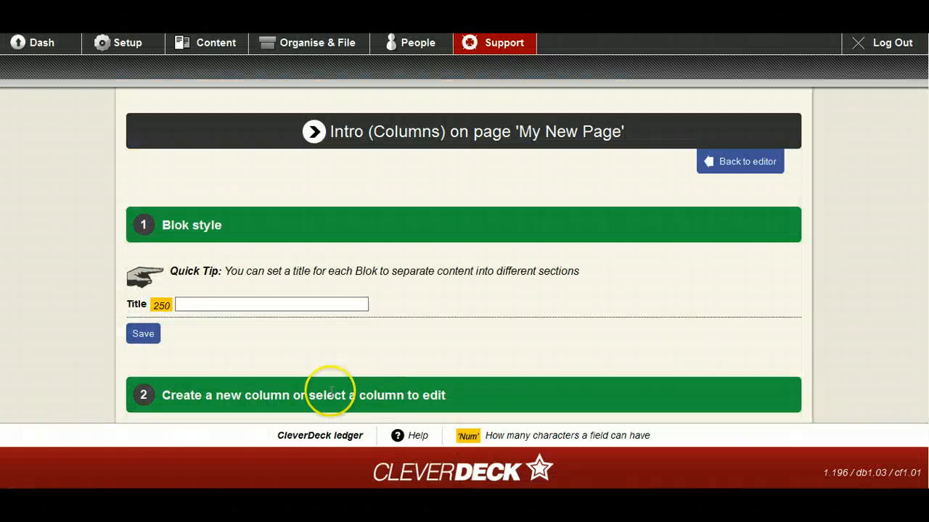
# Step: Review the new-column option and shift the Intro image column one place to the right in the column order
pyautogui.scroll(-3, 338, 387)
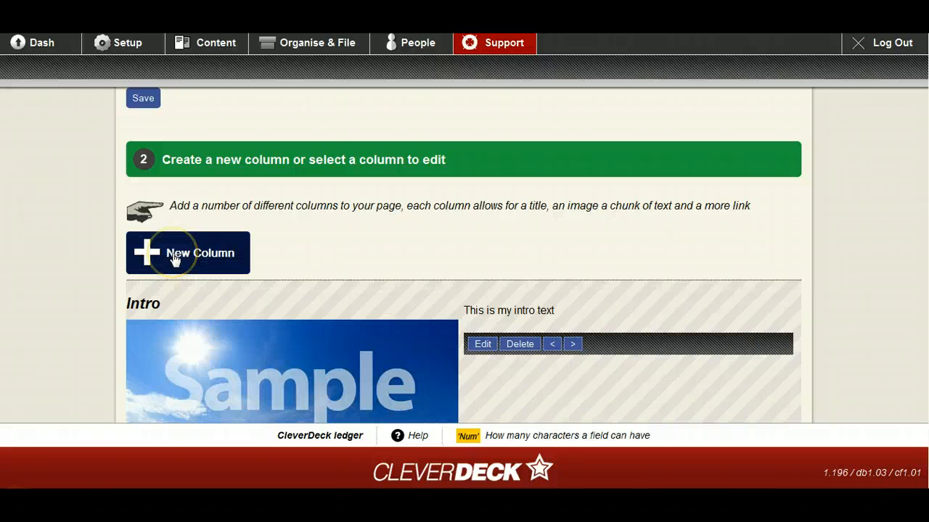
pyautogui.scroll(-2, 257, 257)
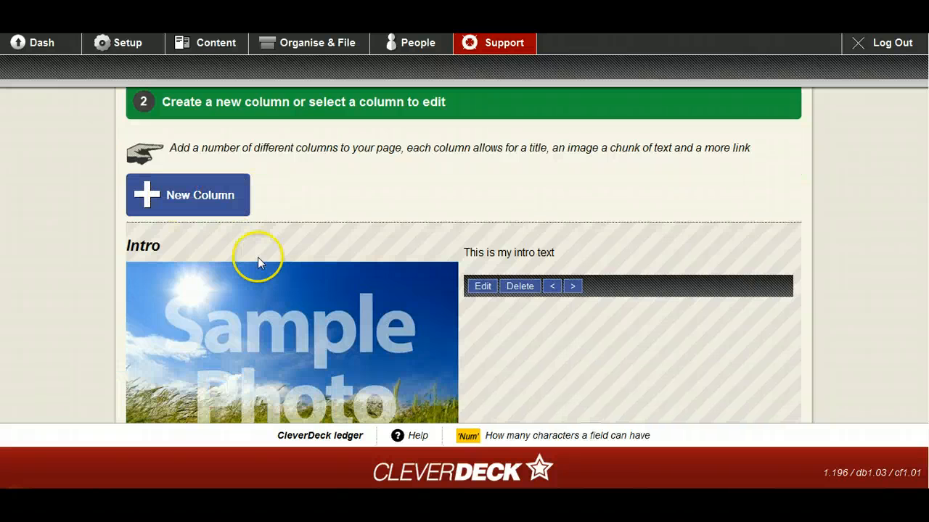
pyautogui.click(234, 364)
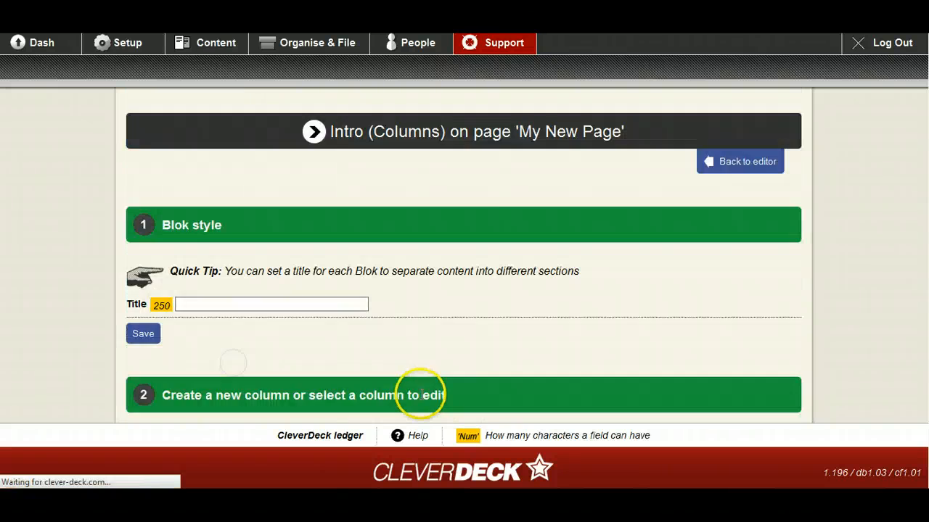